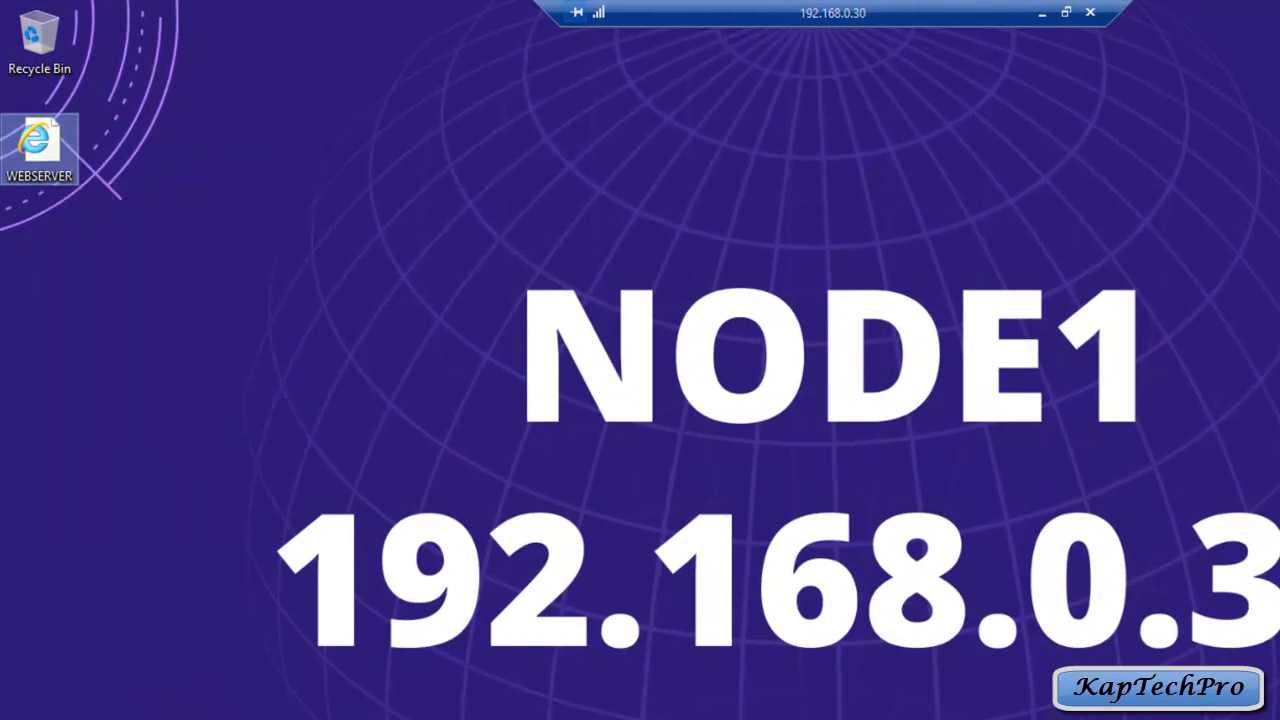
Paste the copied WEBSERVER HTML file into C:\inetpub\wwwroot on NODE1 and close the folder window.
key(super+e)
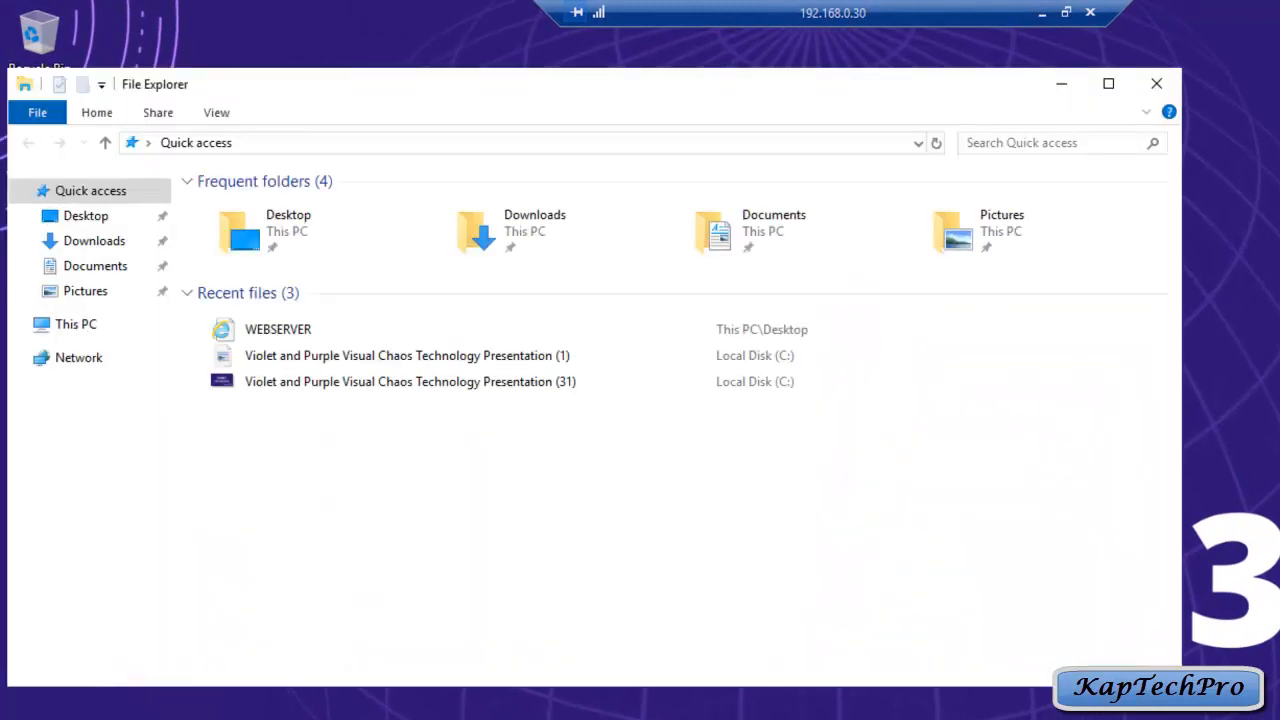
click(88, 324)
double_click(281, 436)
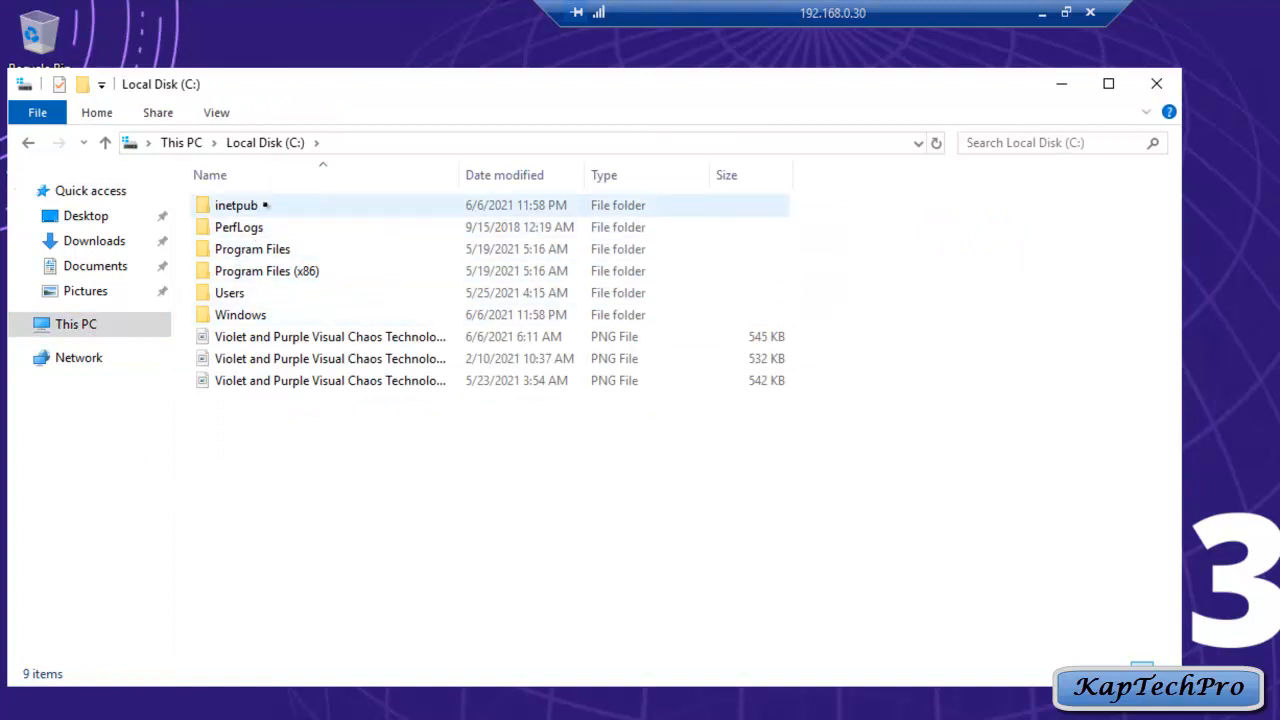
double_click(261, 205)
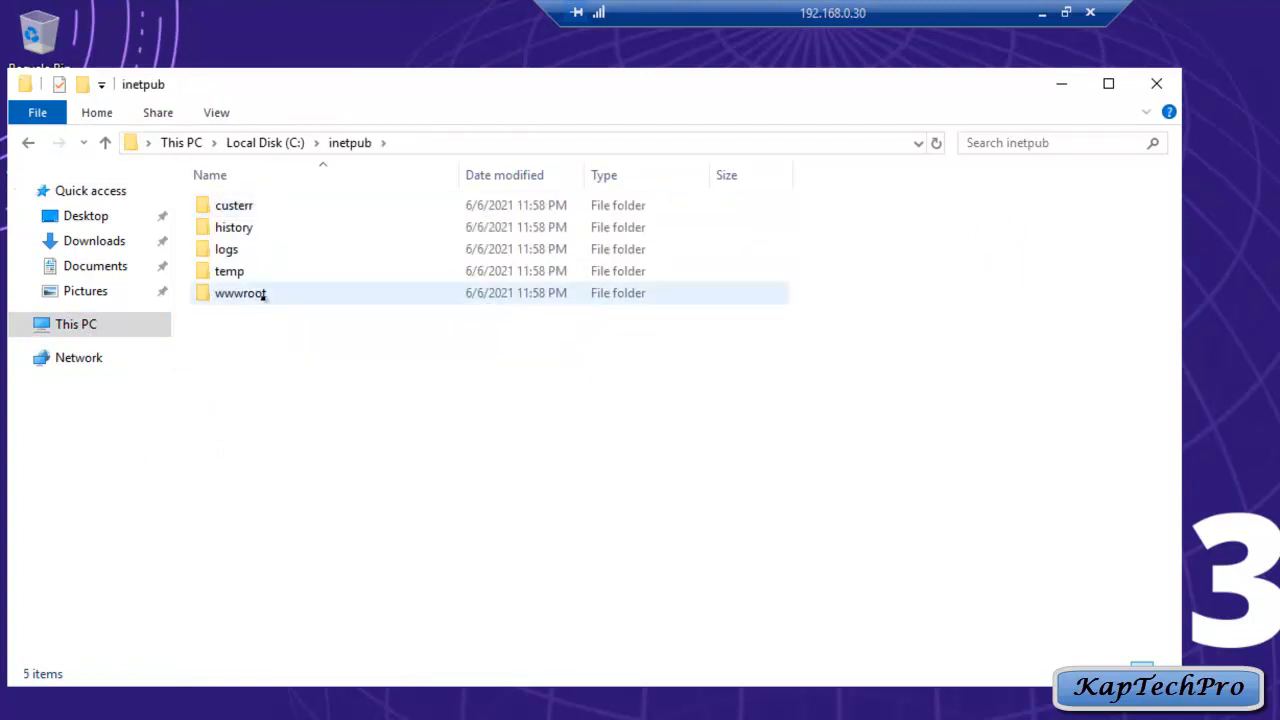
double_click(262, 293)
right_click(272, 277)
click(420, 421)
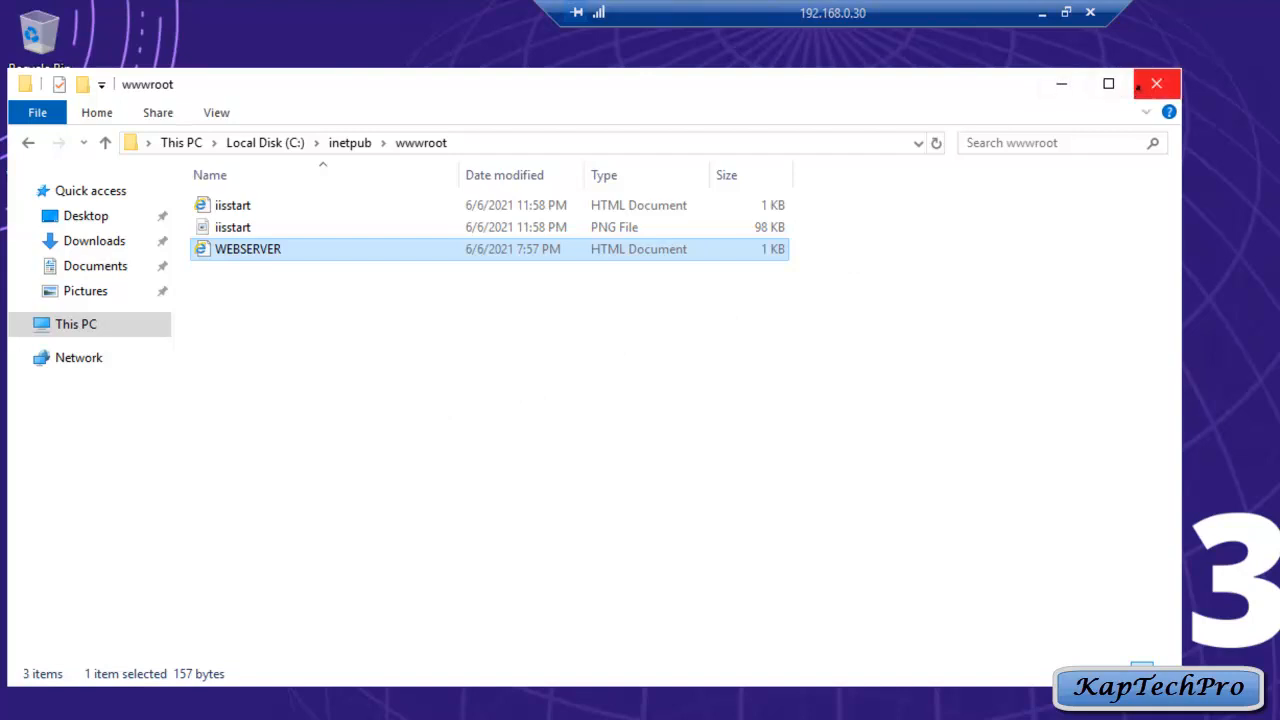
click(1144, 83)
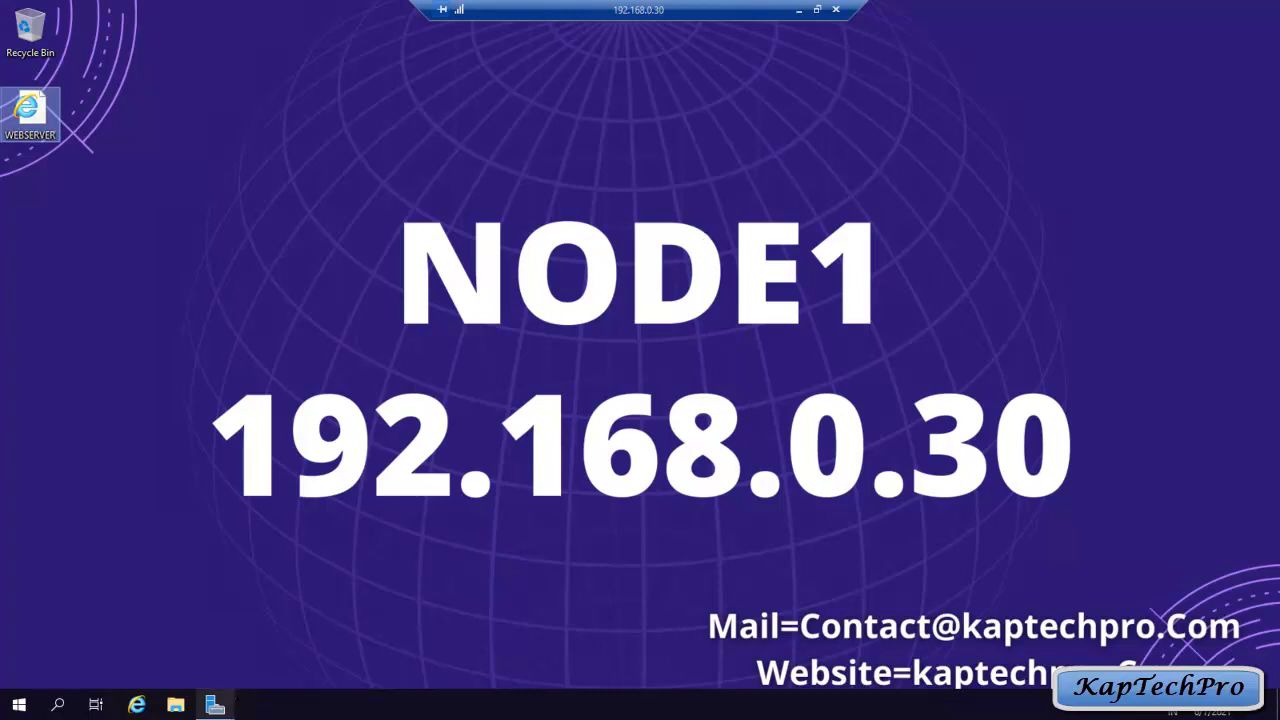
In Server Manager on NODE1, begin a role-based installation for cluster1.kaptechpro.local and proceed to feature selection.
click(215, 705)
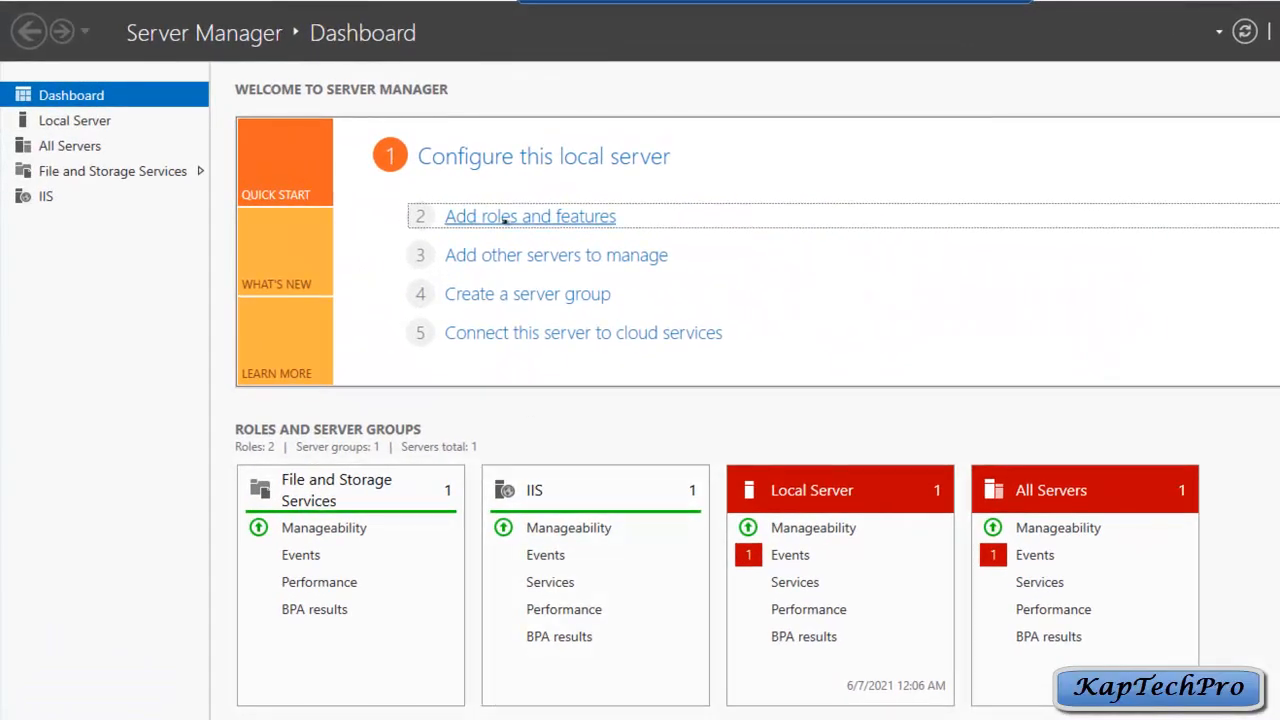
click(505, 217)
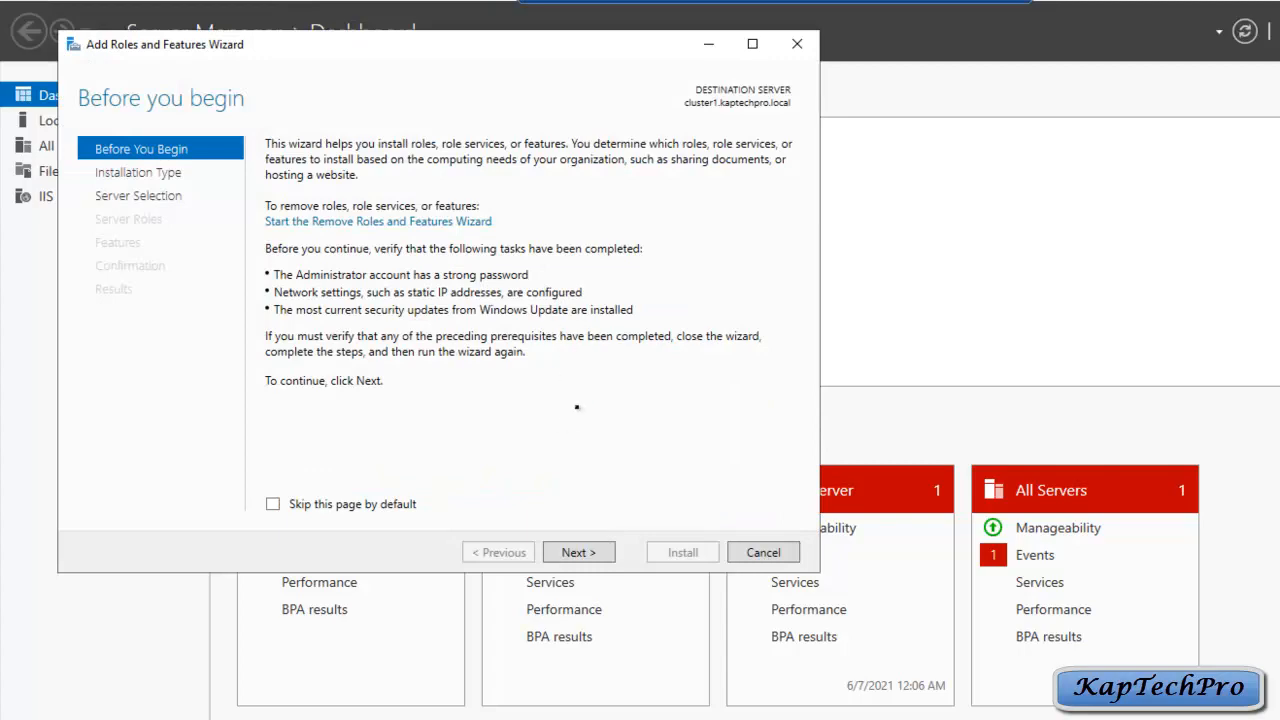
click(573, 553)
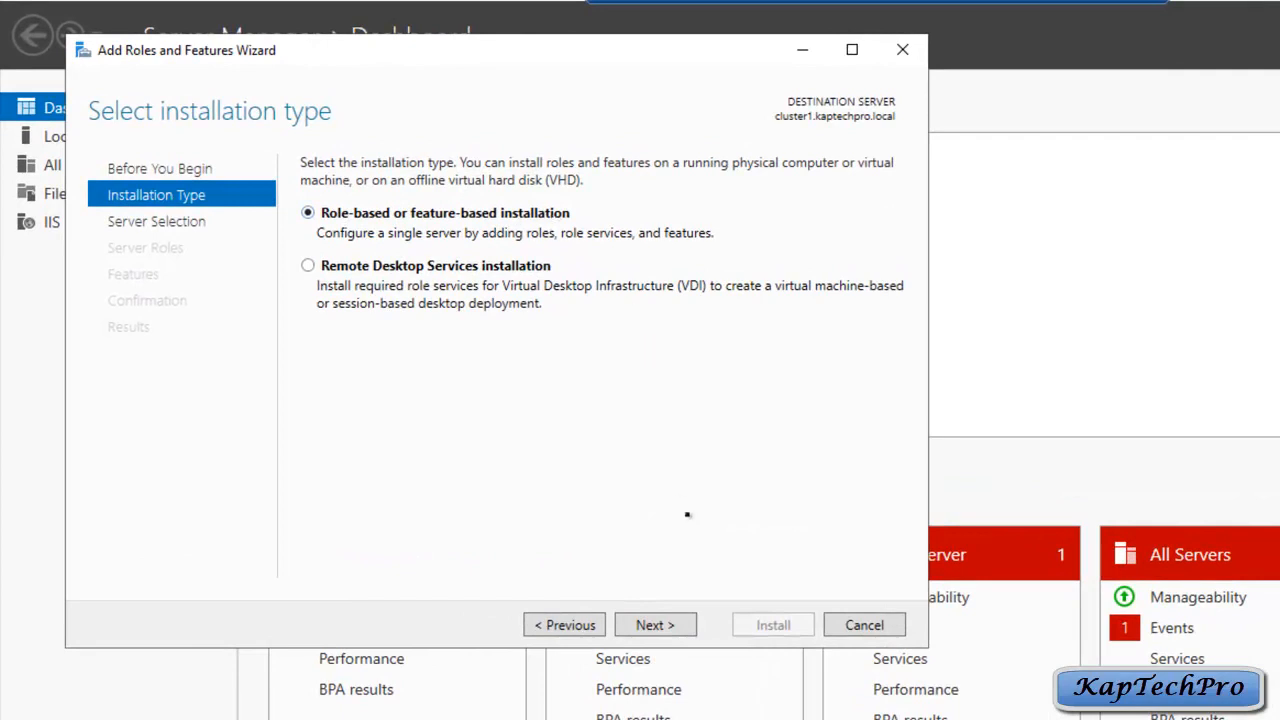
click(670, 620)
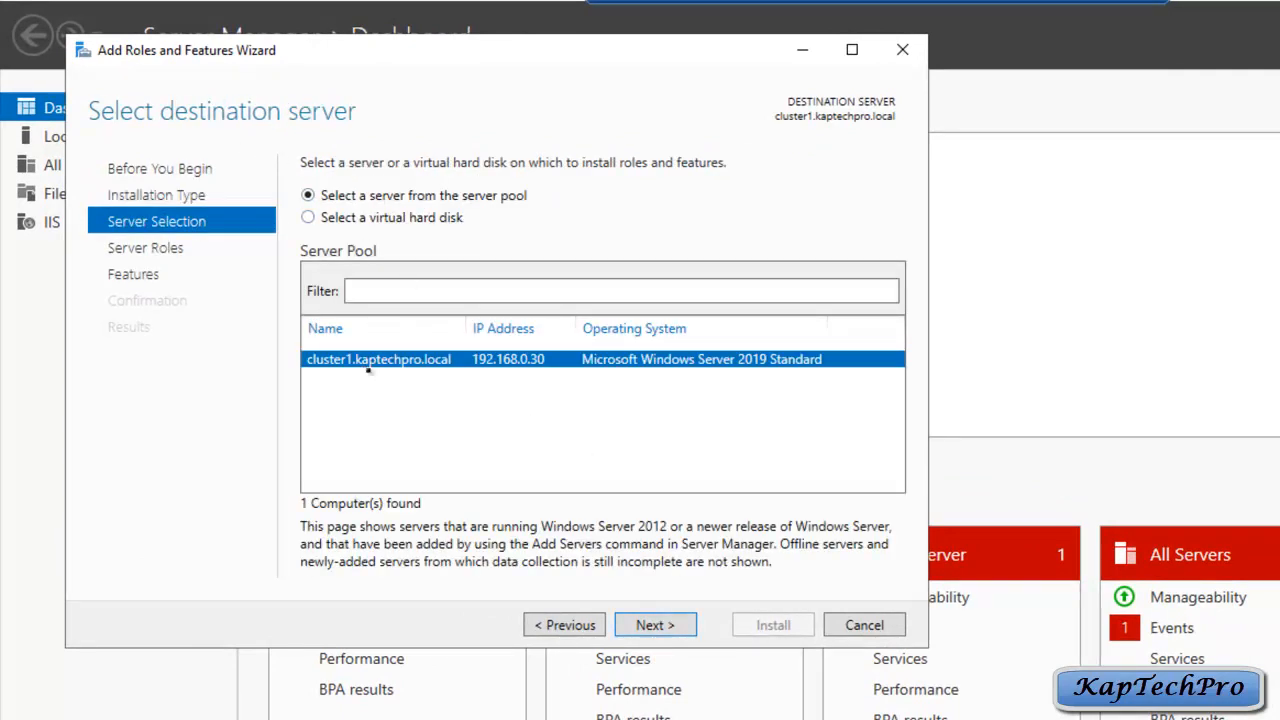
click(677, 627)
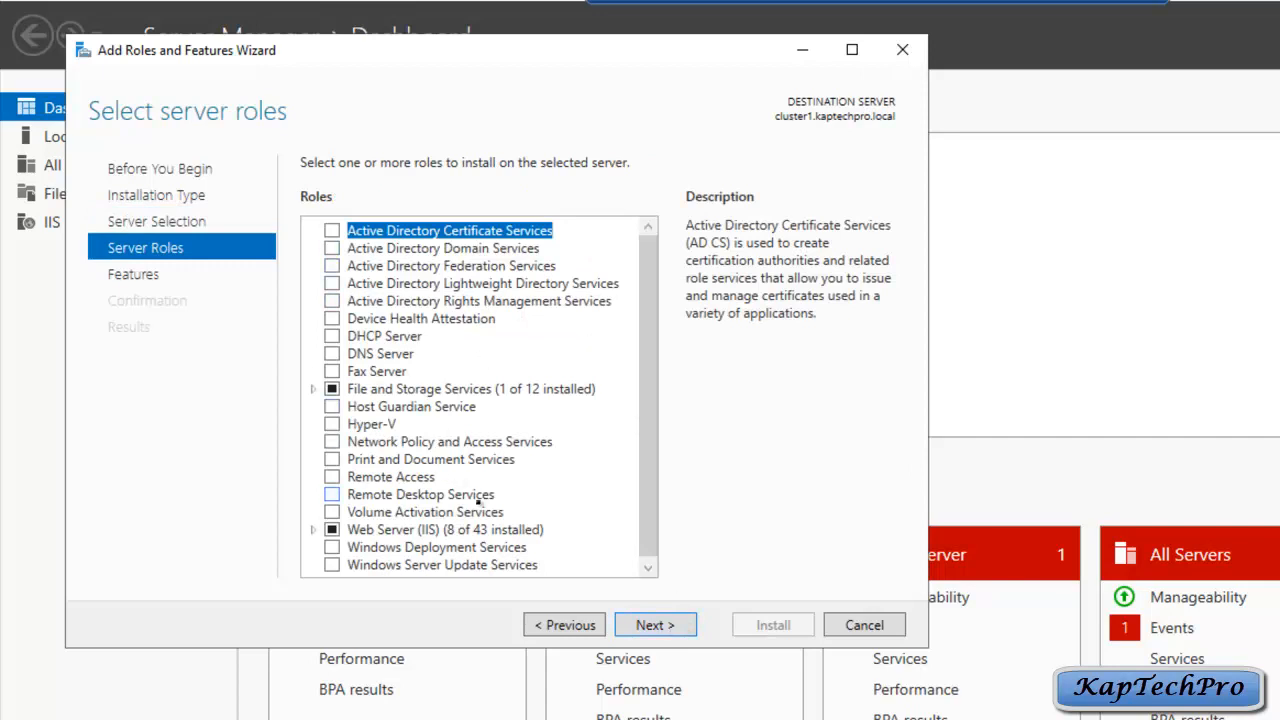
click(657, 625)
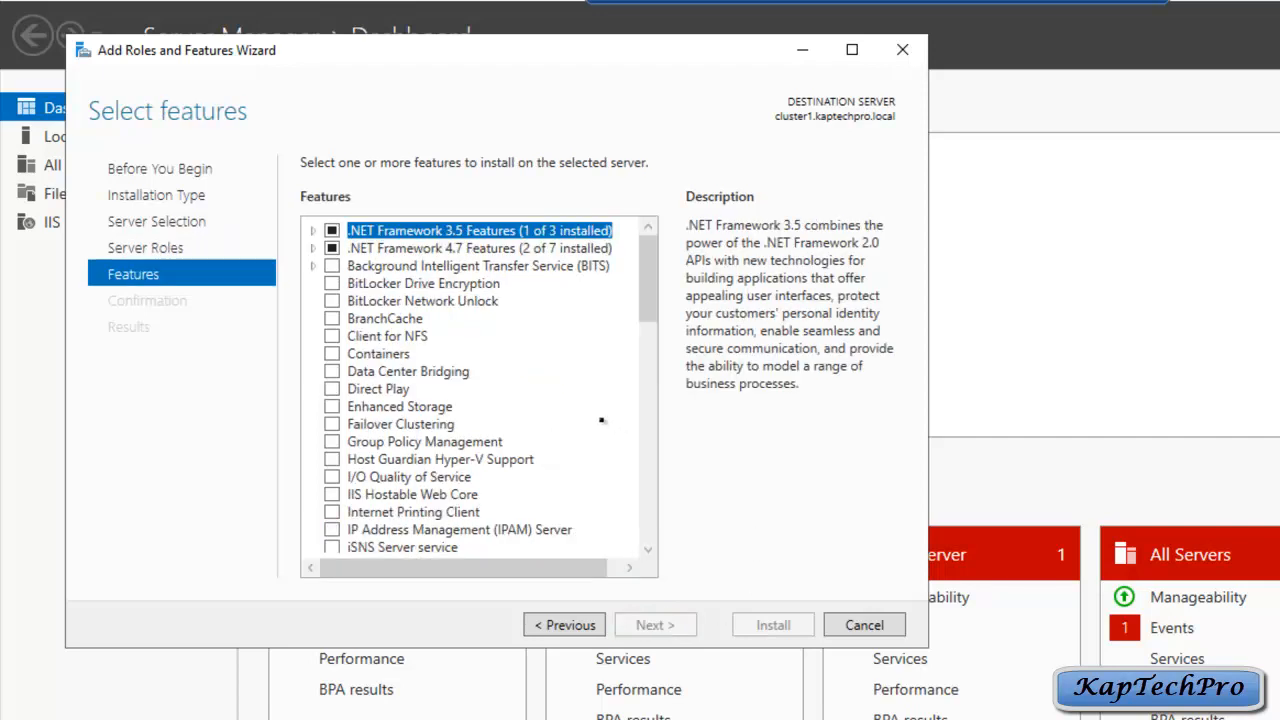
Install the Network Load Balancing feature with its management tools on cluster1.kaptechpro.local.
scroll(541, 389, down, 4)
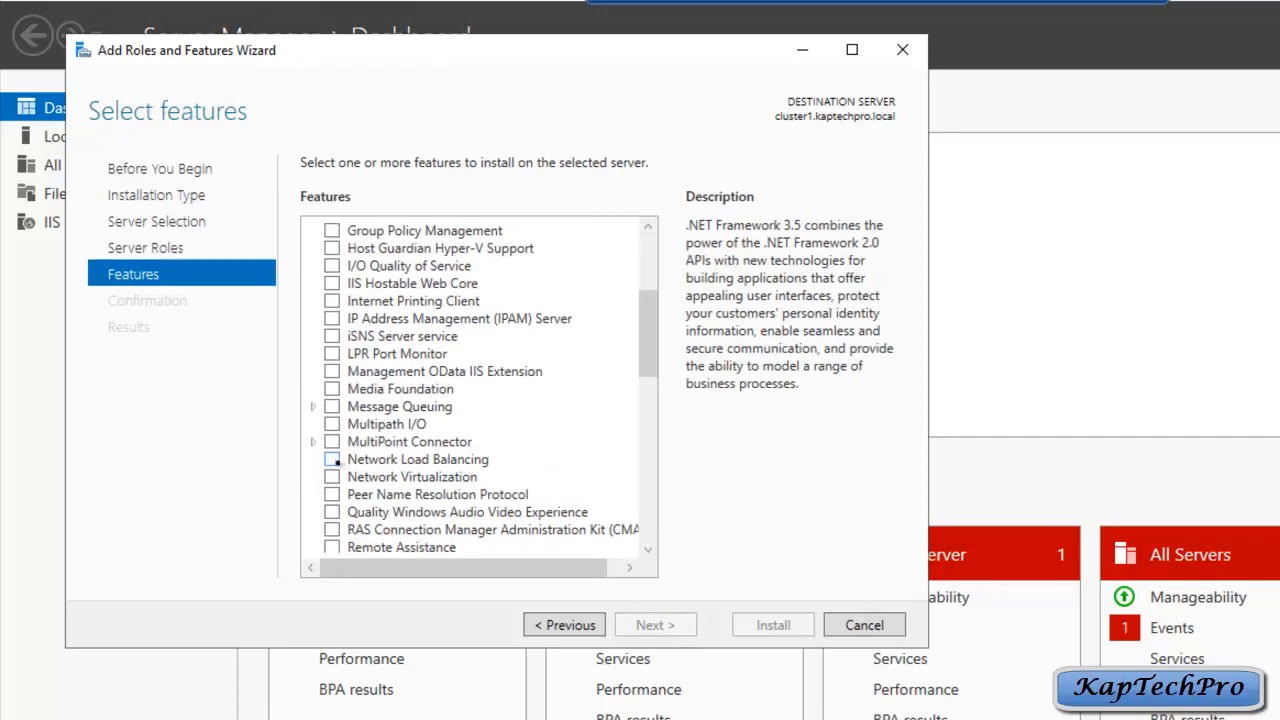
click(333, 459)
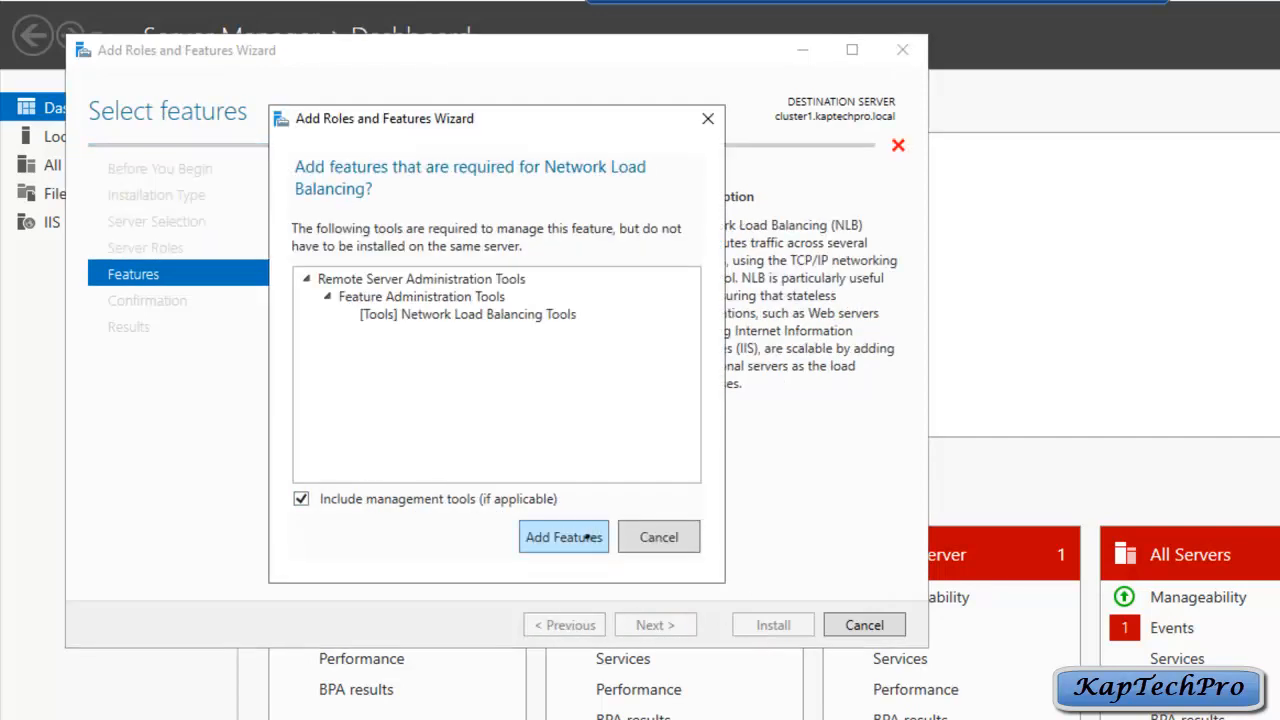
click(587, 537)
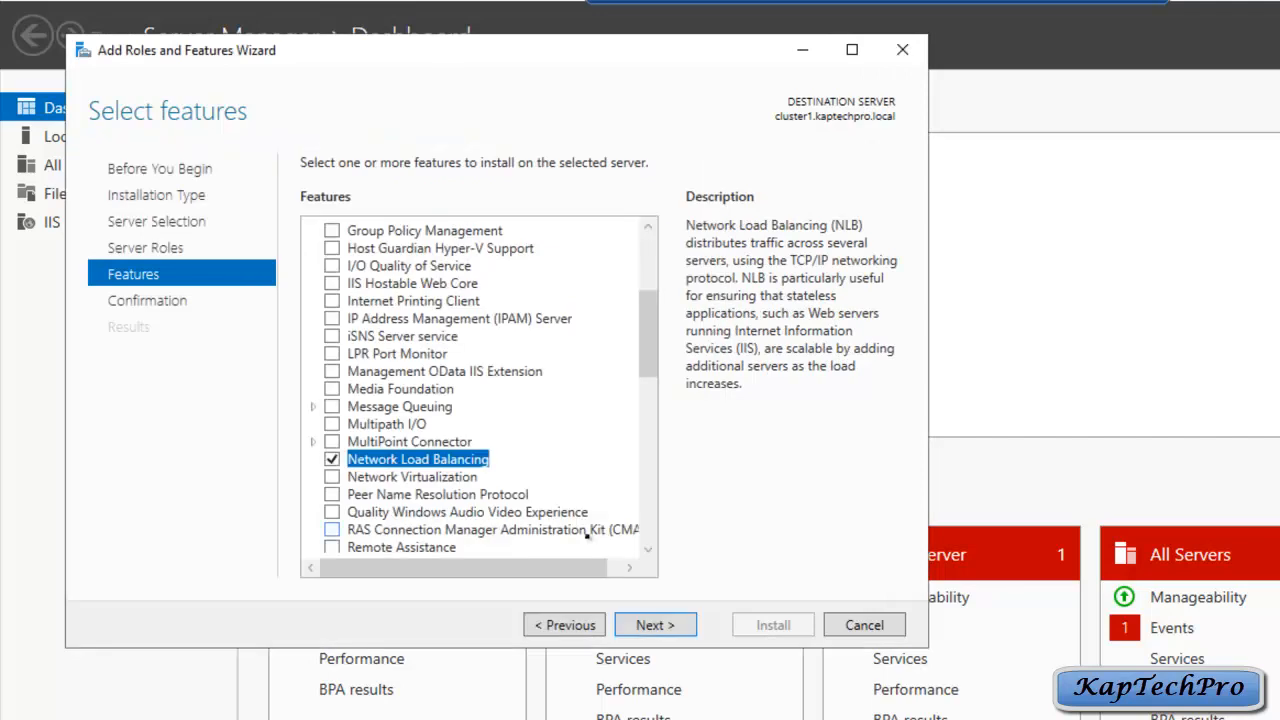
click(656, 625)
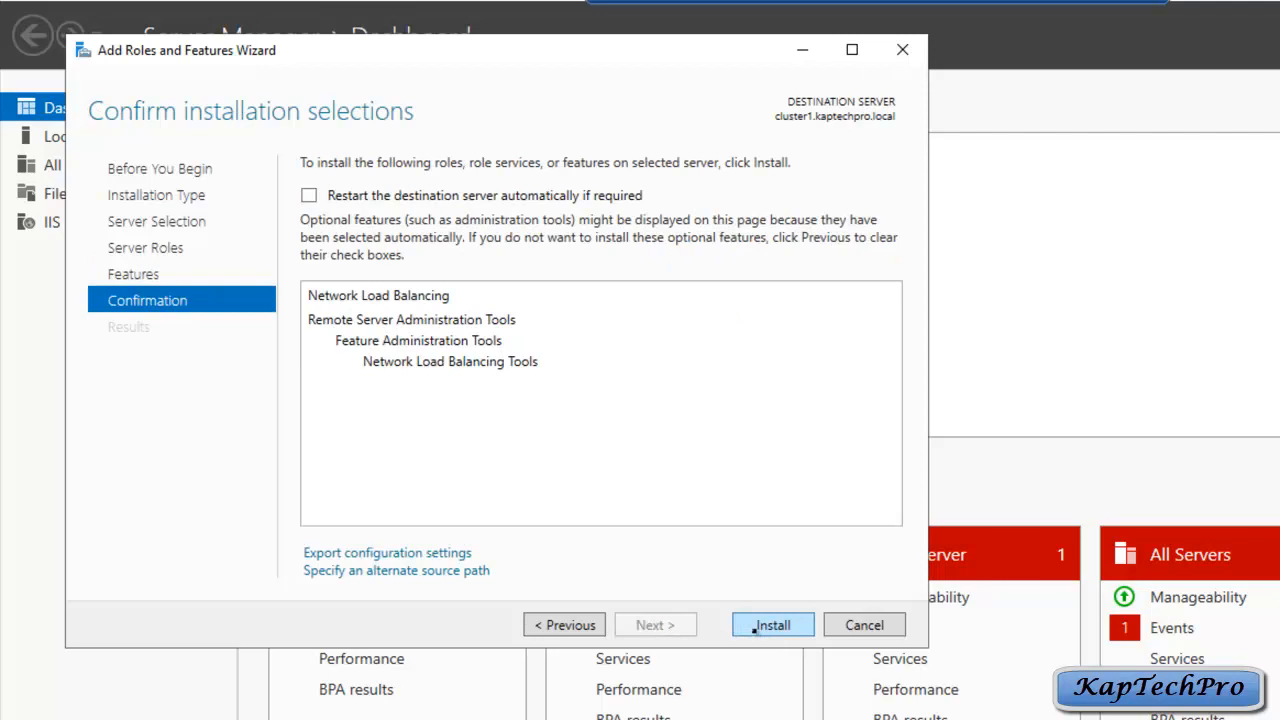
click(756, 627)
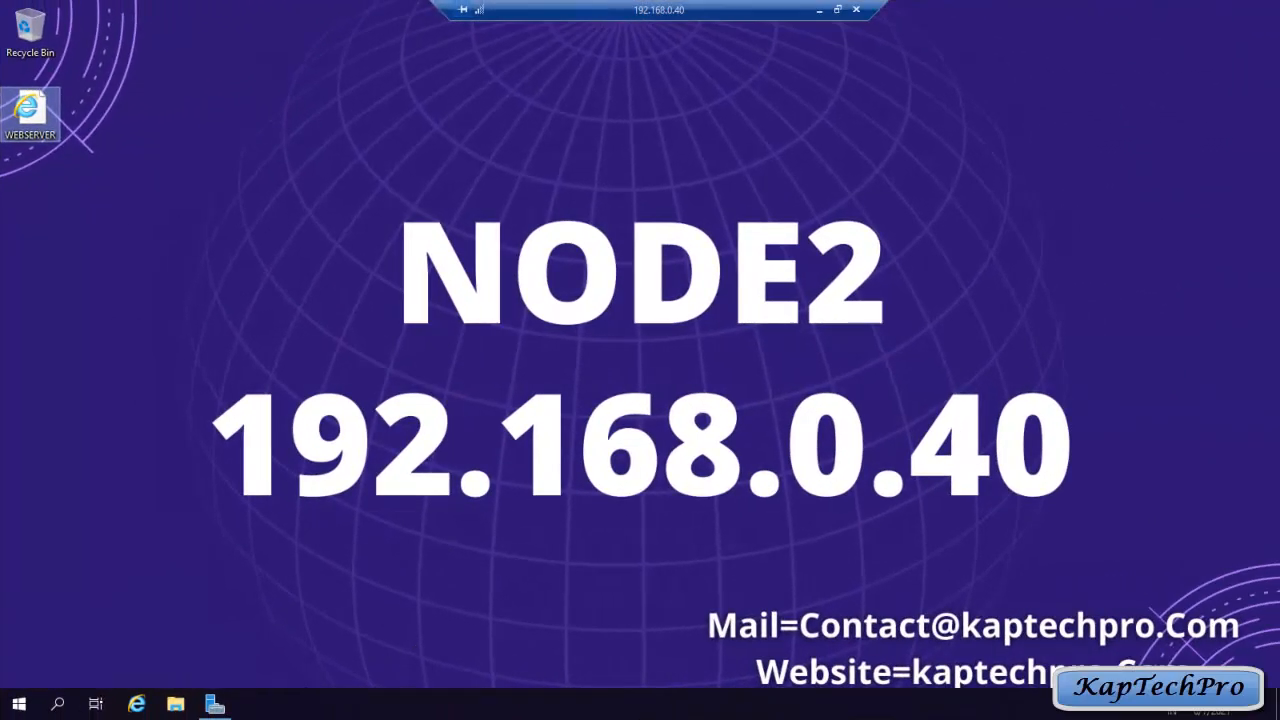
In Server Manager on NODE2, begin a role-based installation for cluster2.kaptechpro.local and proceed to feature selection.
click(214, 704)
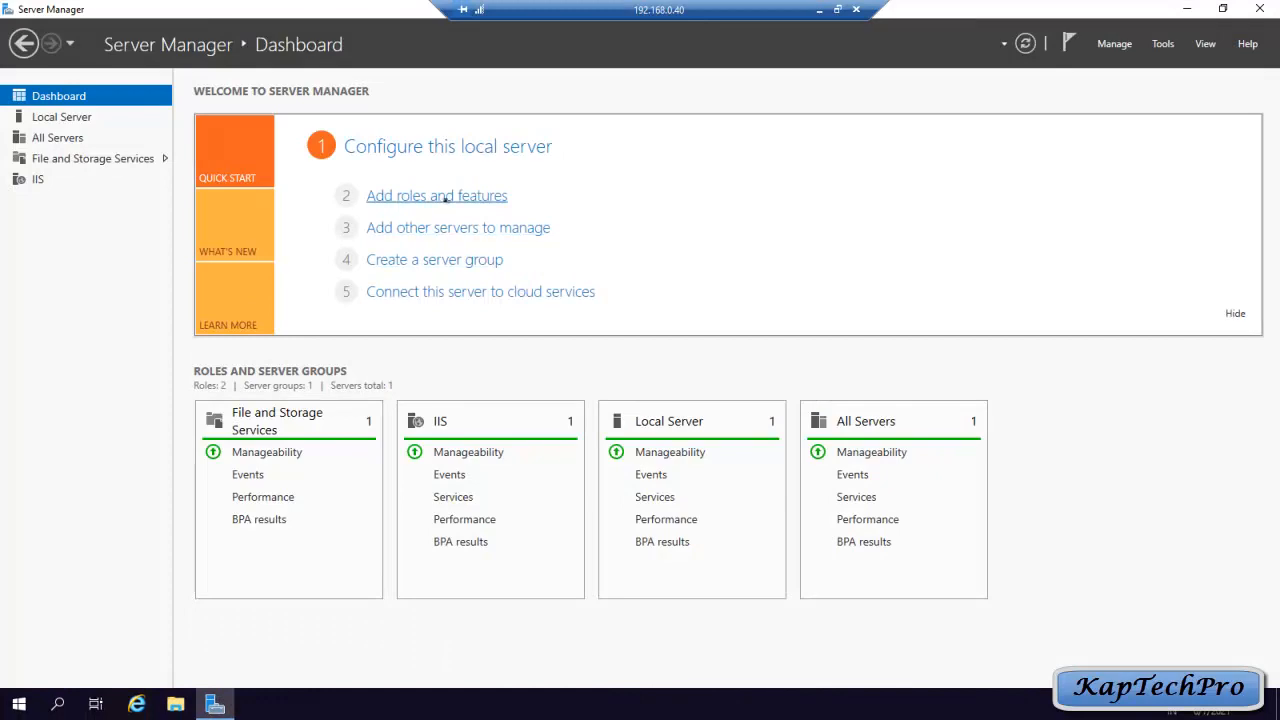
click(442, 197)
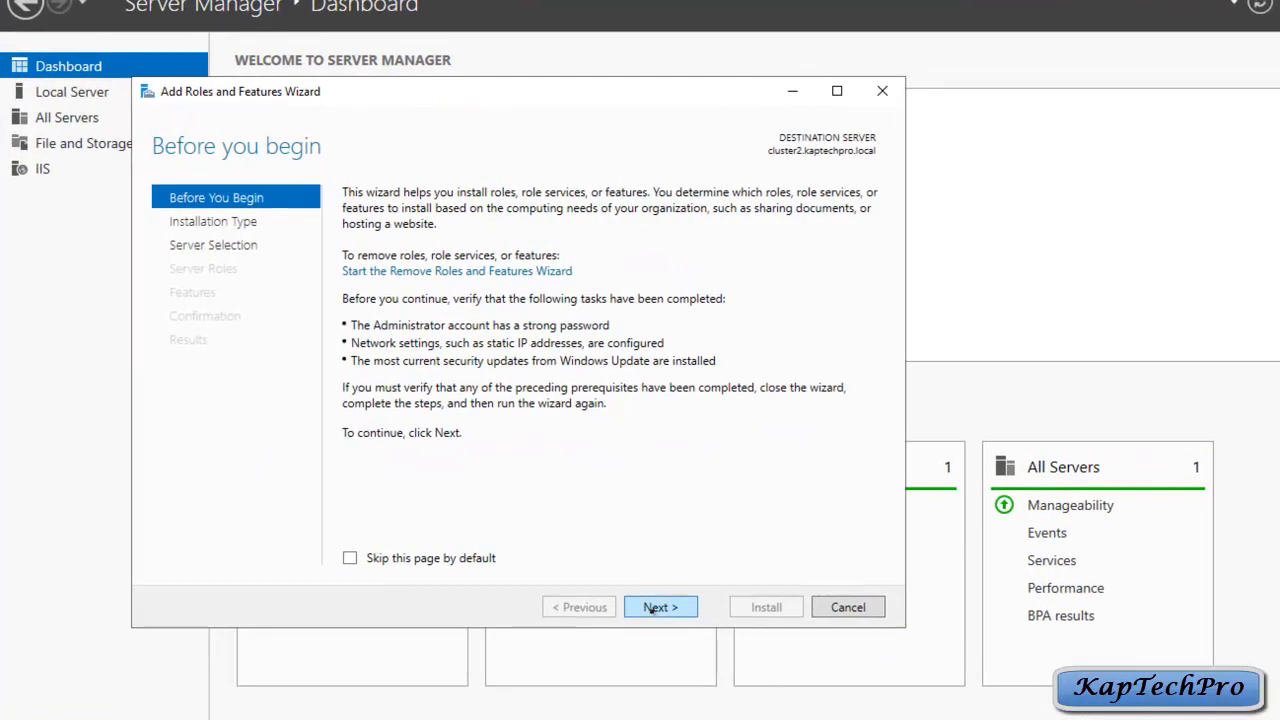
click(651, 608)
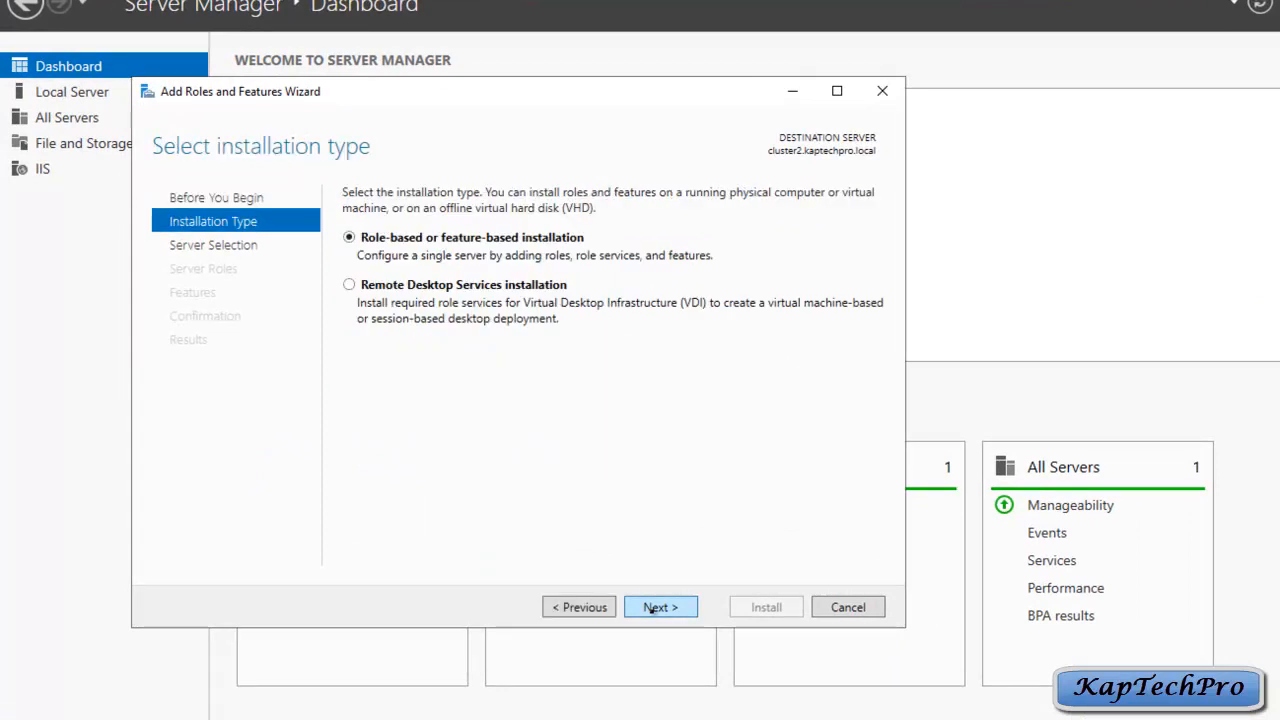
click(651, 608)
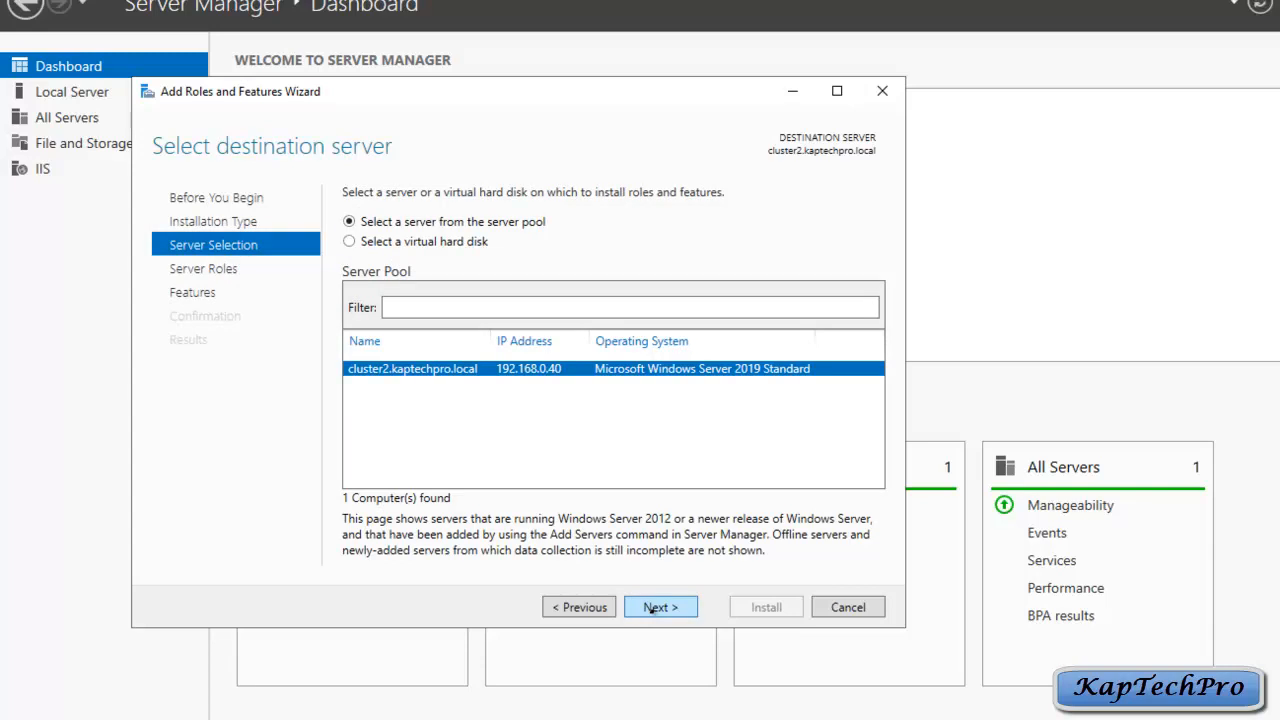
click(651, 608)
click(654, 607)
Install the Network Load Balancing feature with its management tools on cluster2.kaptechpro.local.
scroll(558, 490, down, 3)
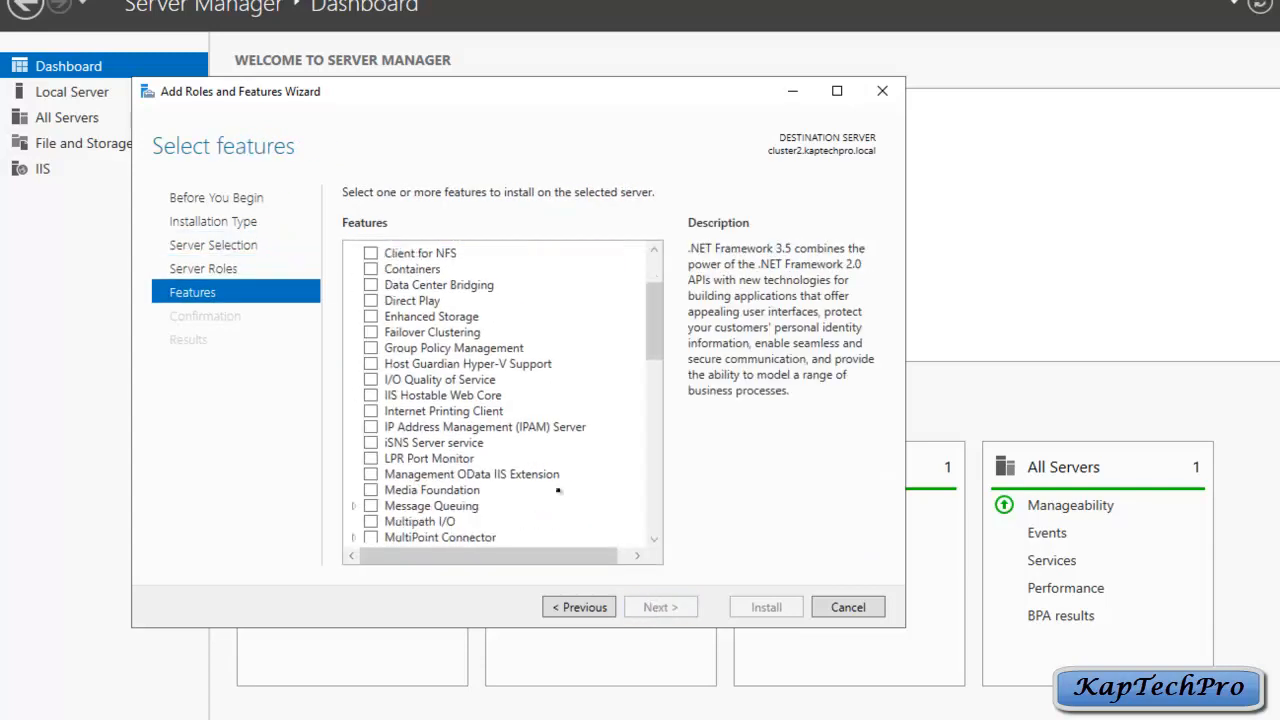
scroll(416, 405, down, 8)
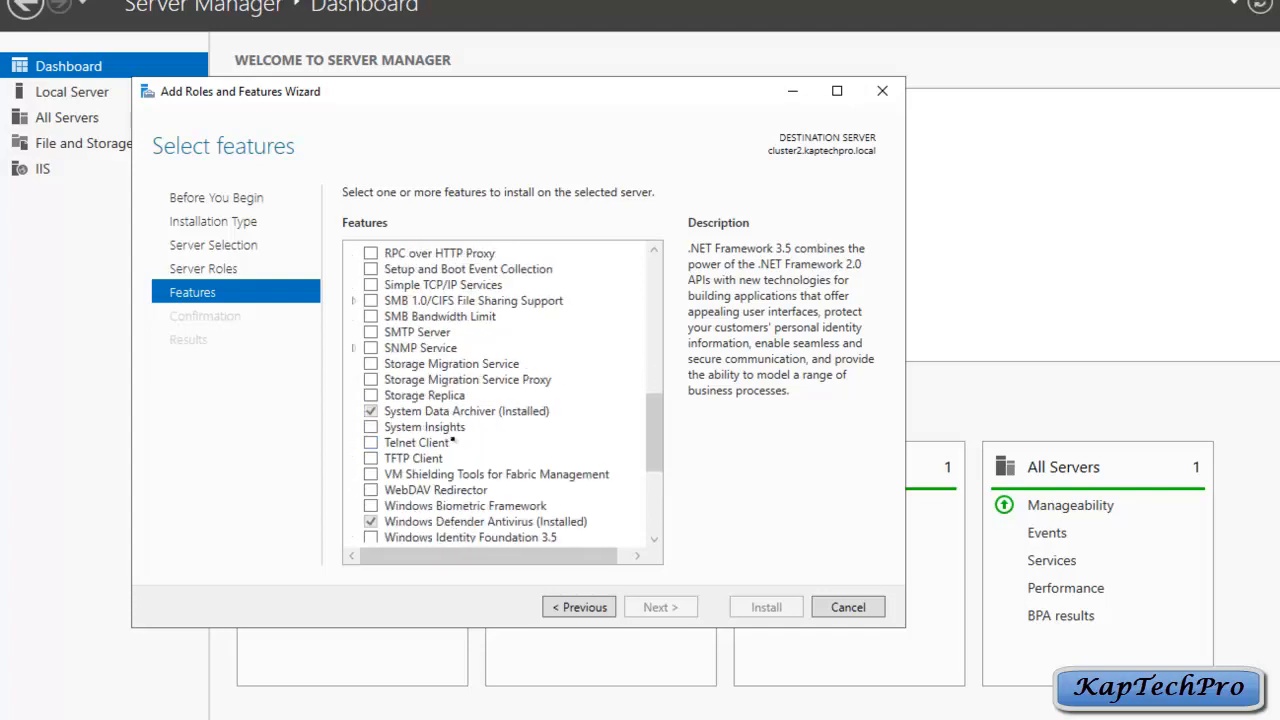
scroll(371, 410, up, 6)
click(371, 411)
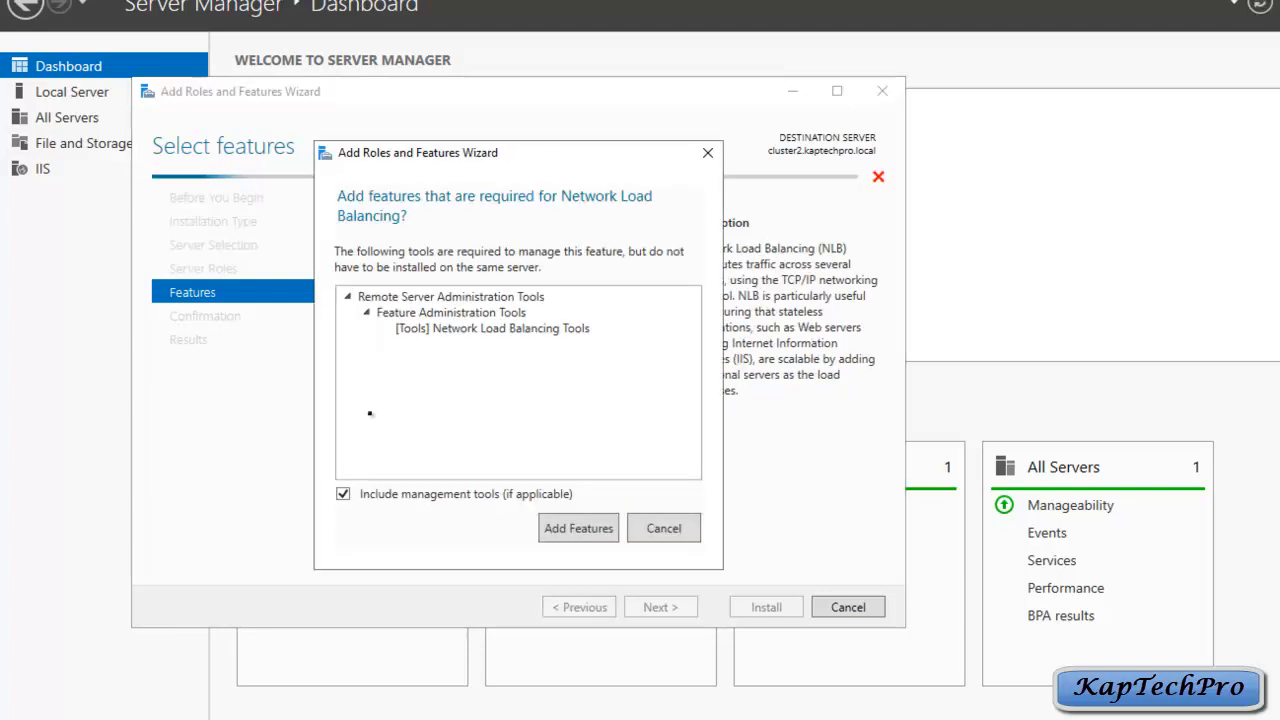
click(578, 528)
click(655, 609)
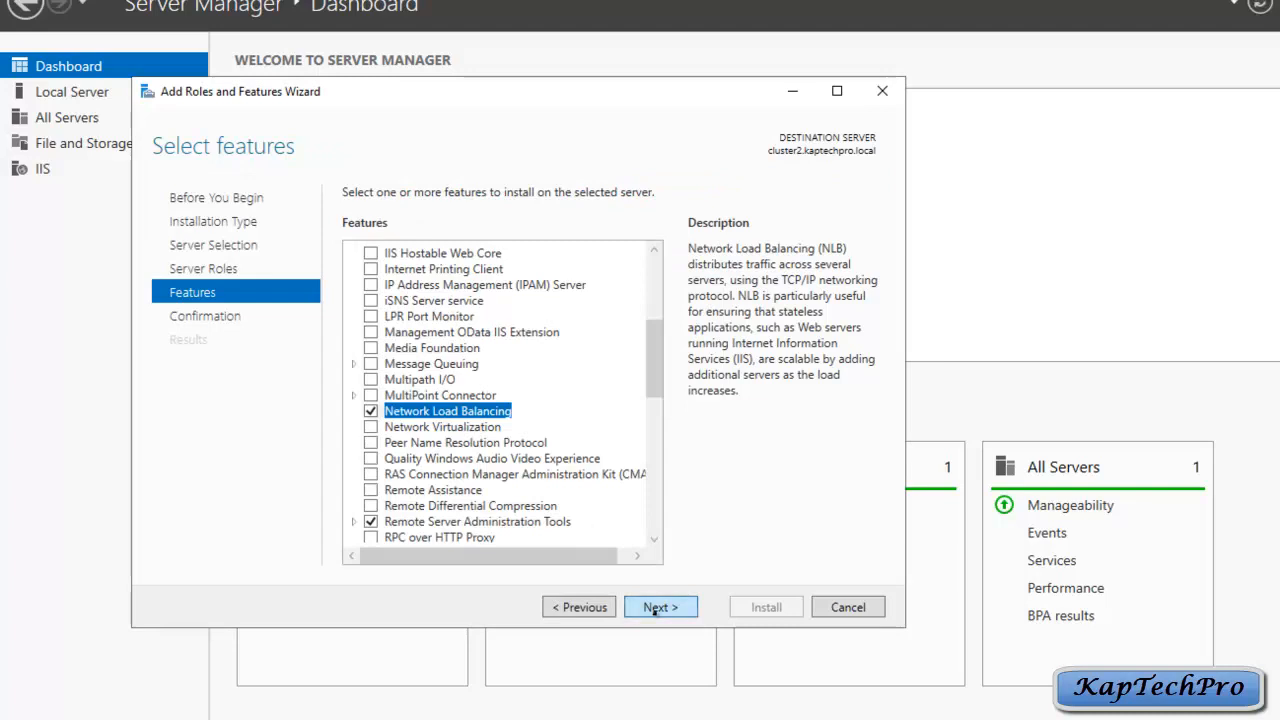
click(755, 608)
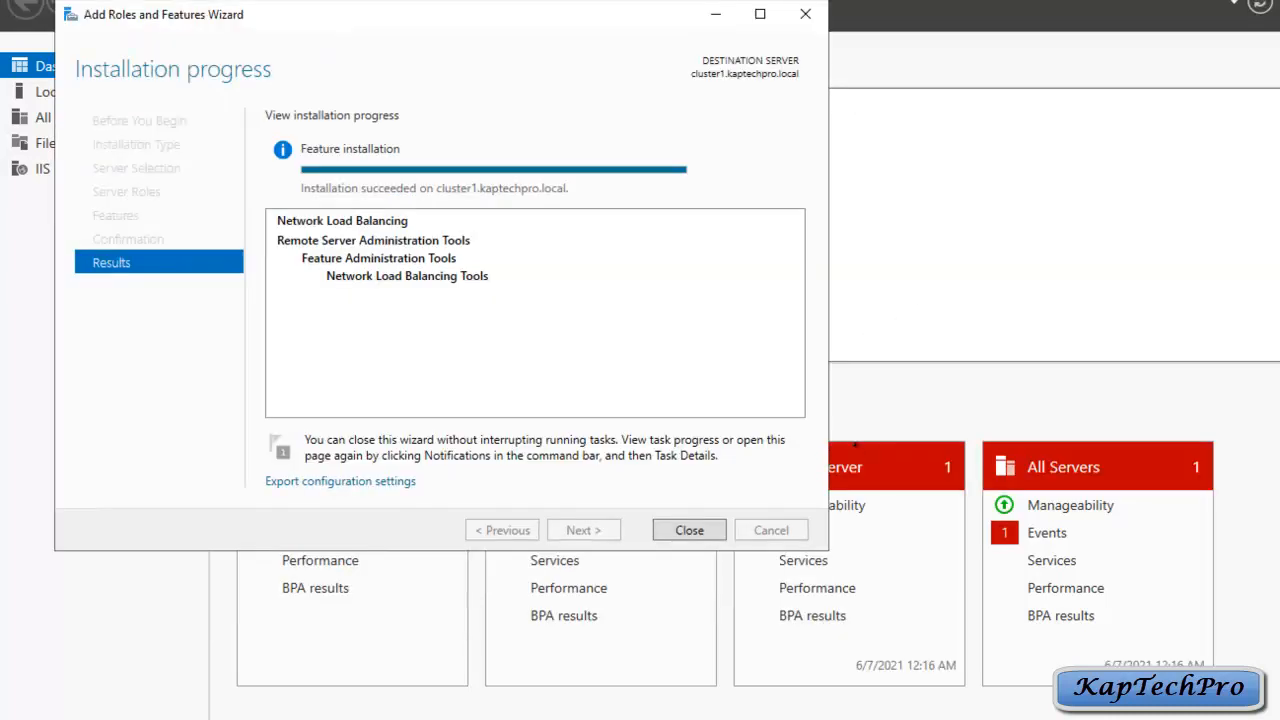
Close the finished feature wizard on NODE1 and open Network Load Balancing Manager in a maximized window.
click(695, 530)
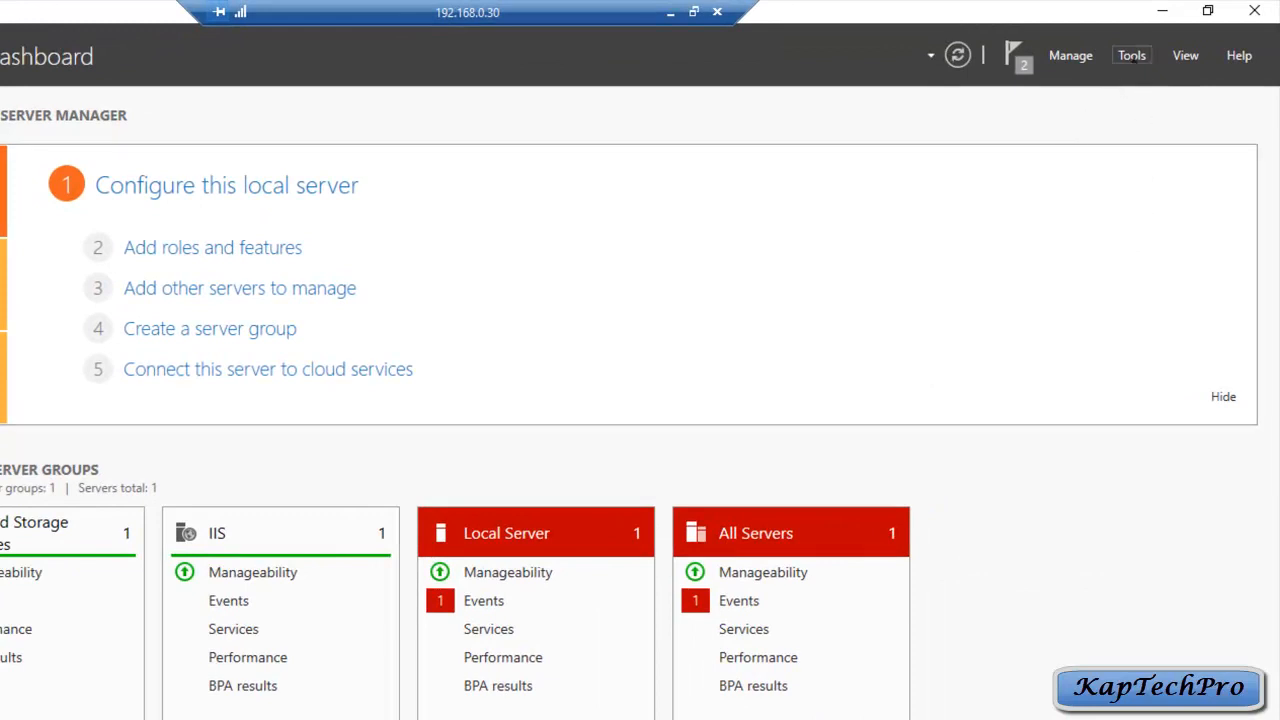
click(1134, 56)
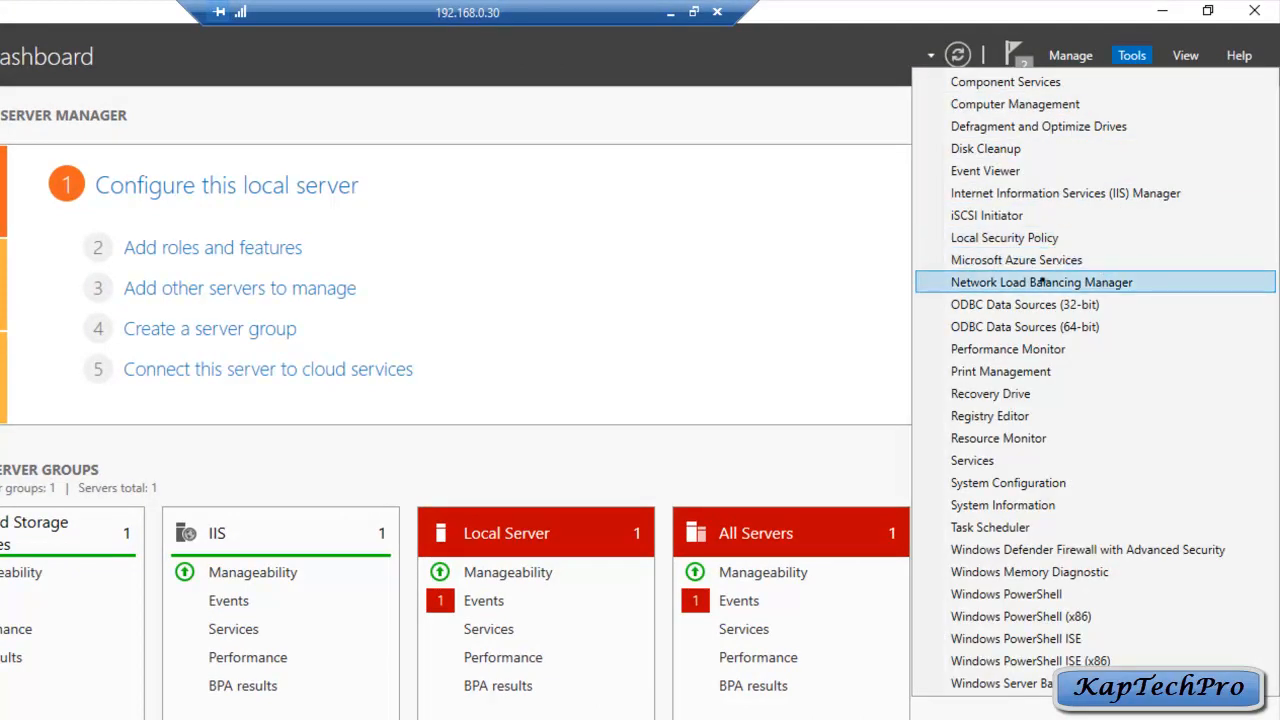
click(1096, 283)
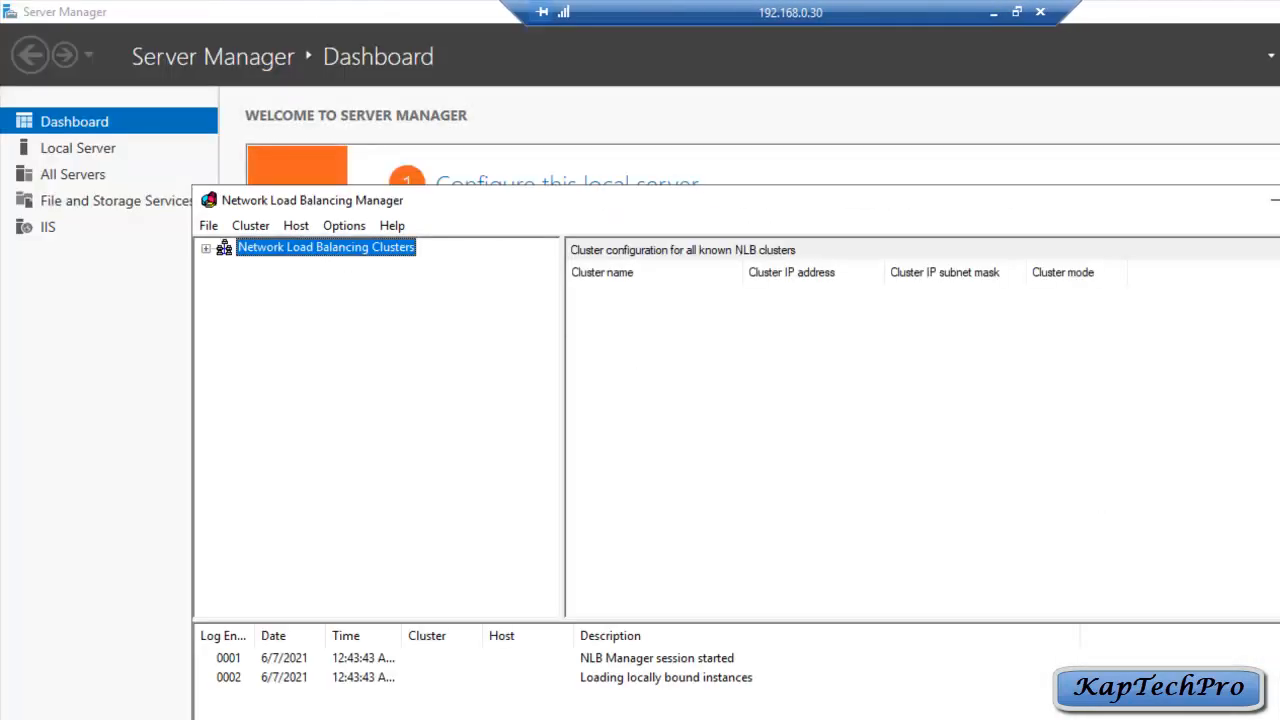
double_click(571, 200)
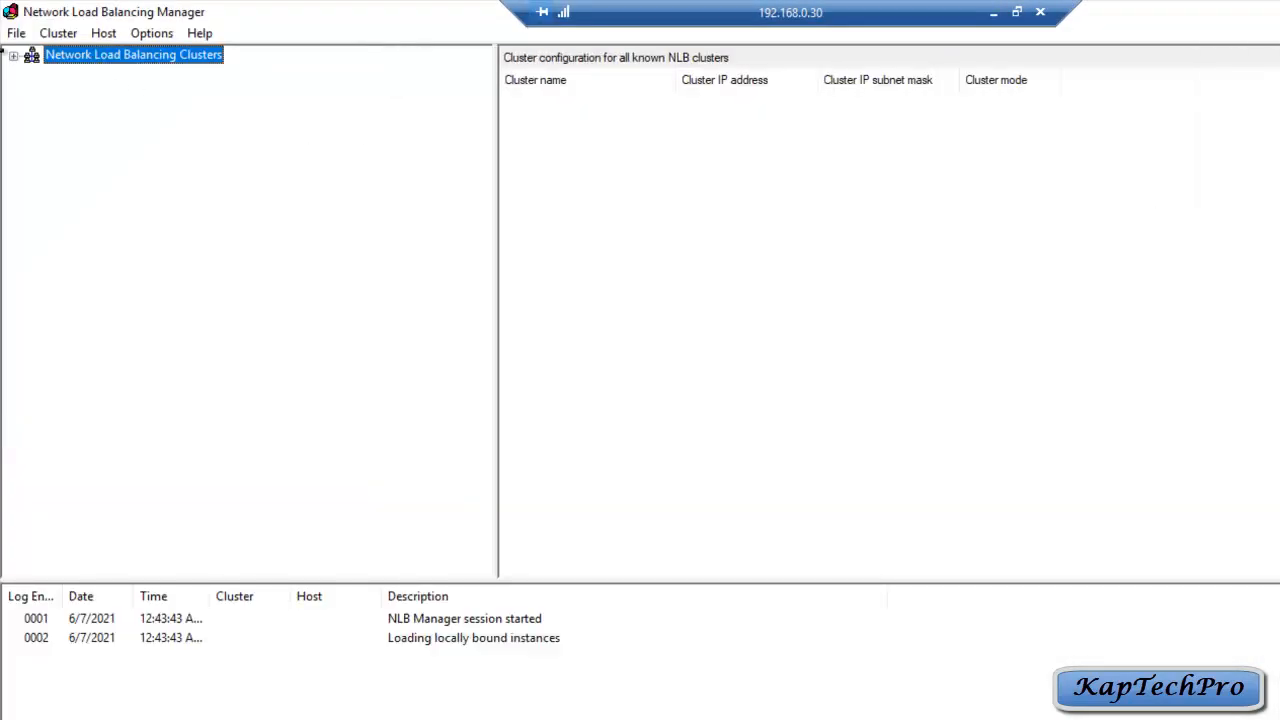
Start a new load balancing cluster and connect to host 192.168.0.40.
right_click(65, 57)
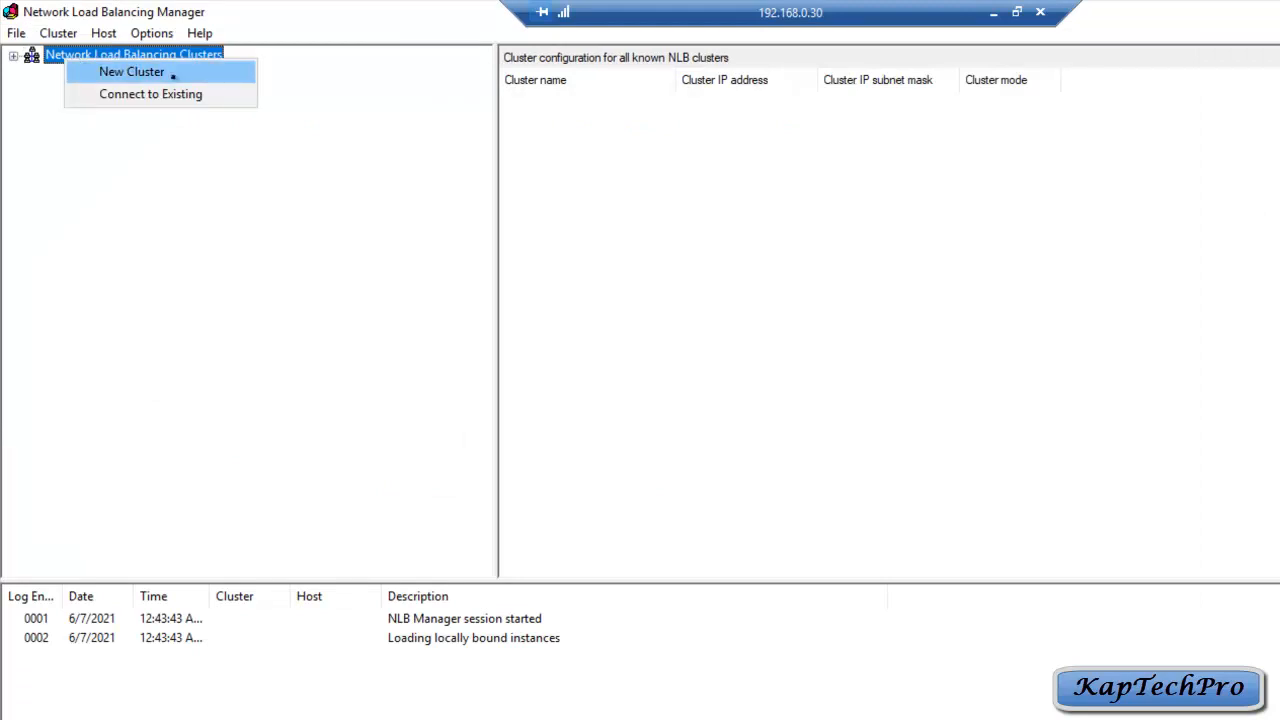
click(173, 75)
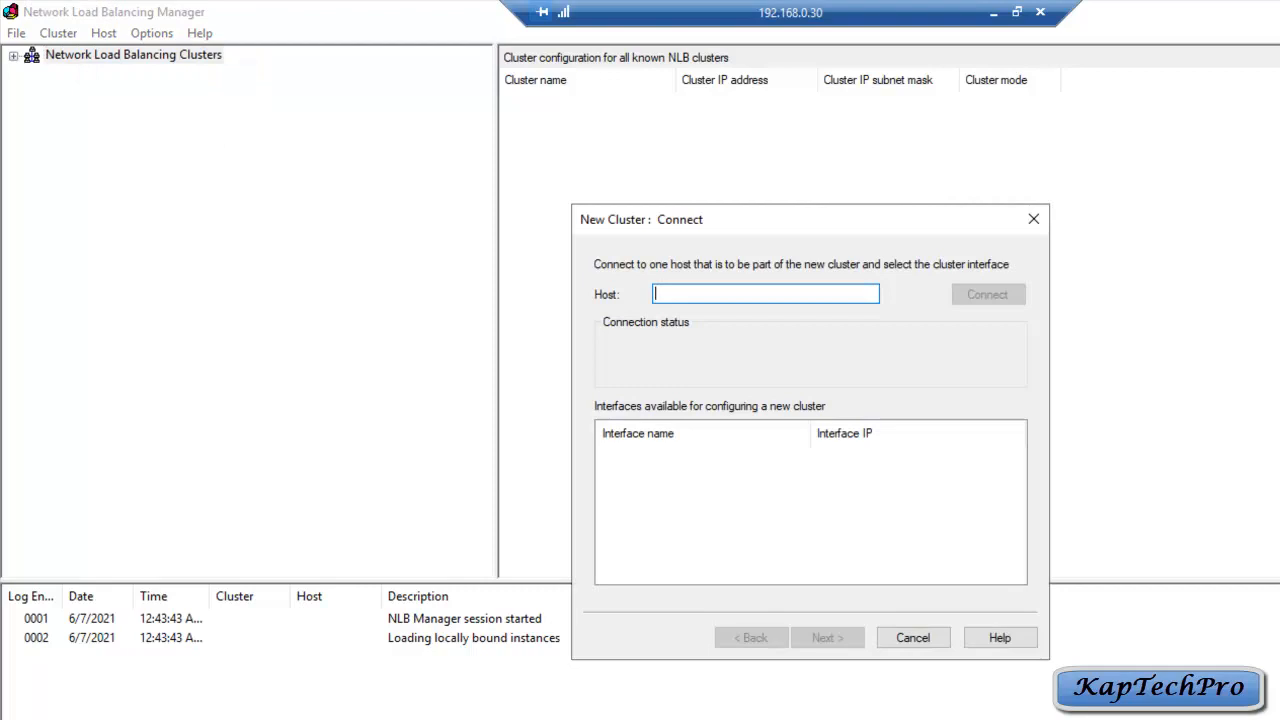
text(192)
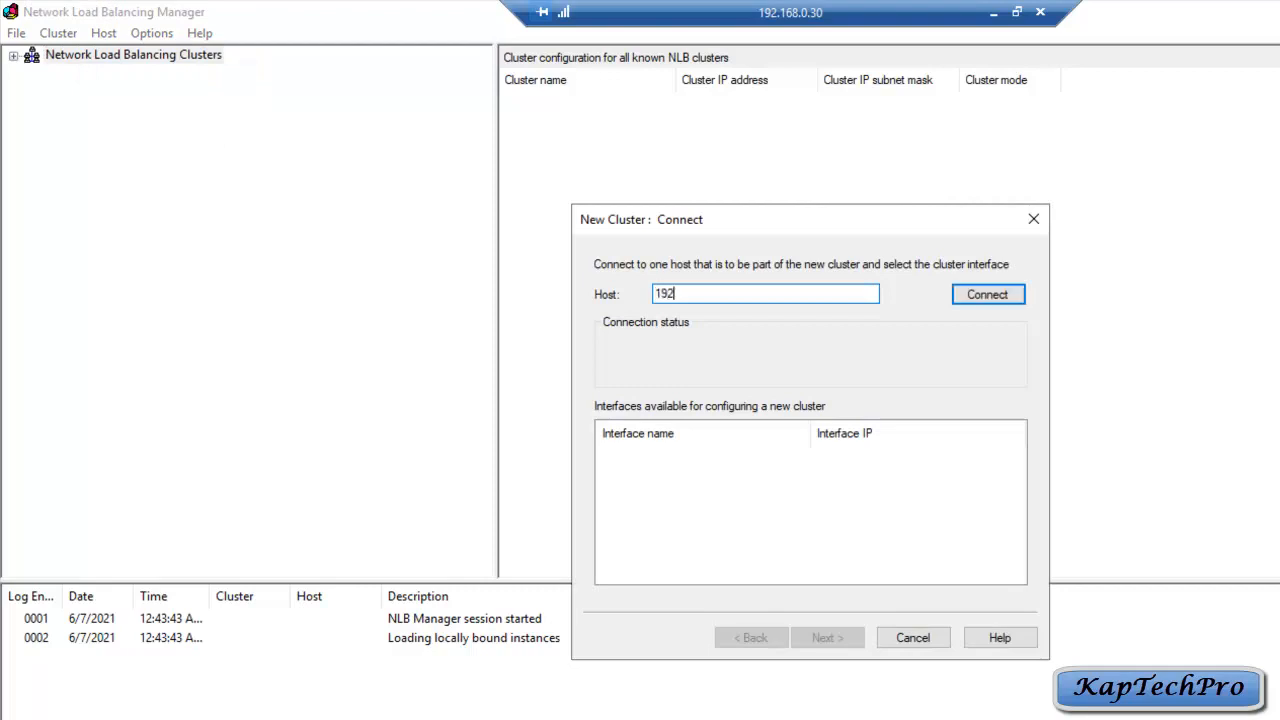
text(.168)
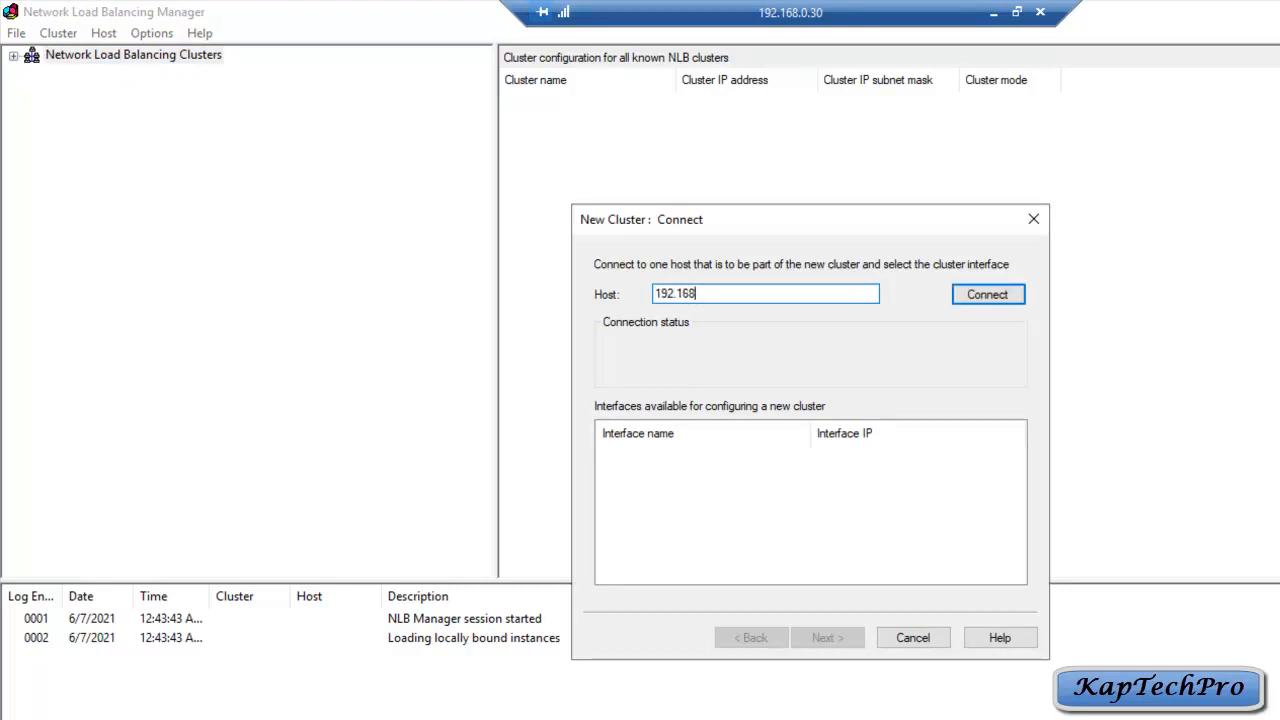
text(.0)
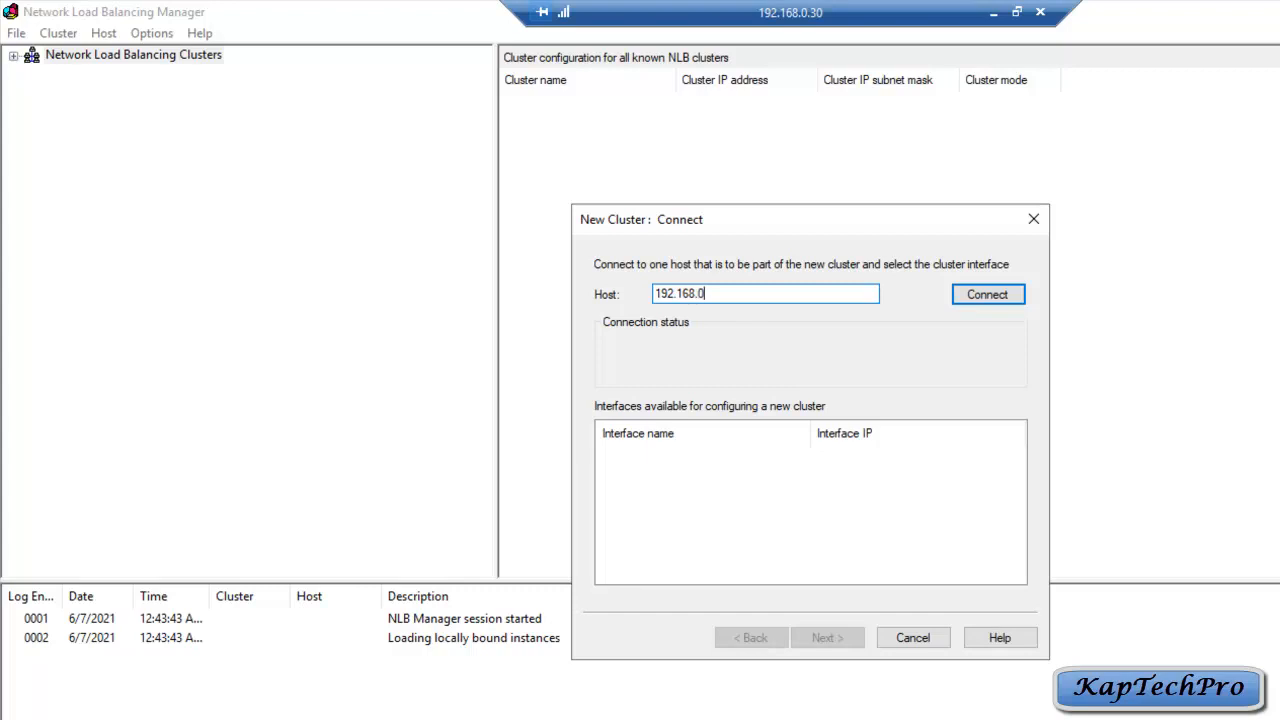
text(.40)
click(988, 296)
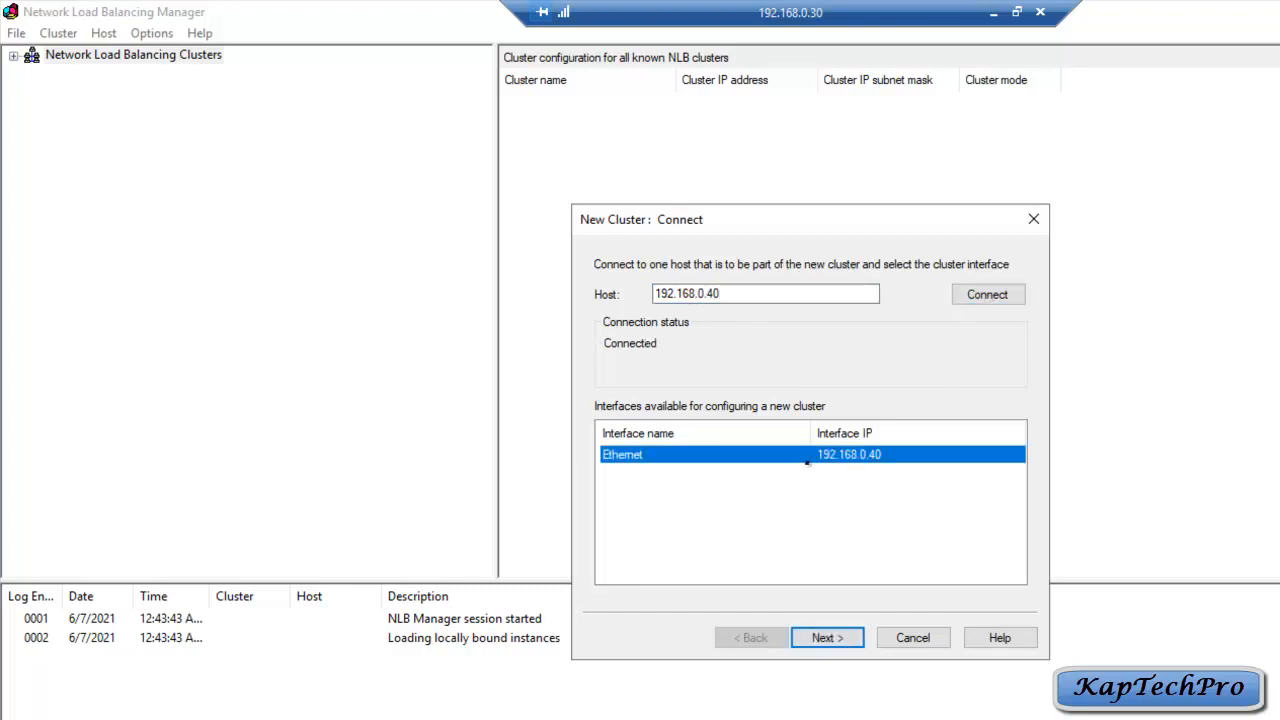
Accept the Ethernet interface of 192.168.0.40 for the new cluster and set the host priority to 2.
click(826, 637)
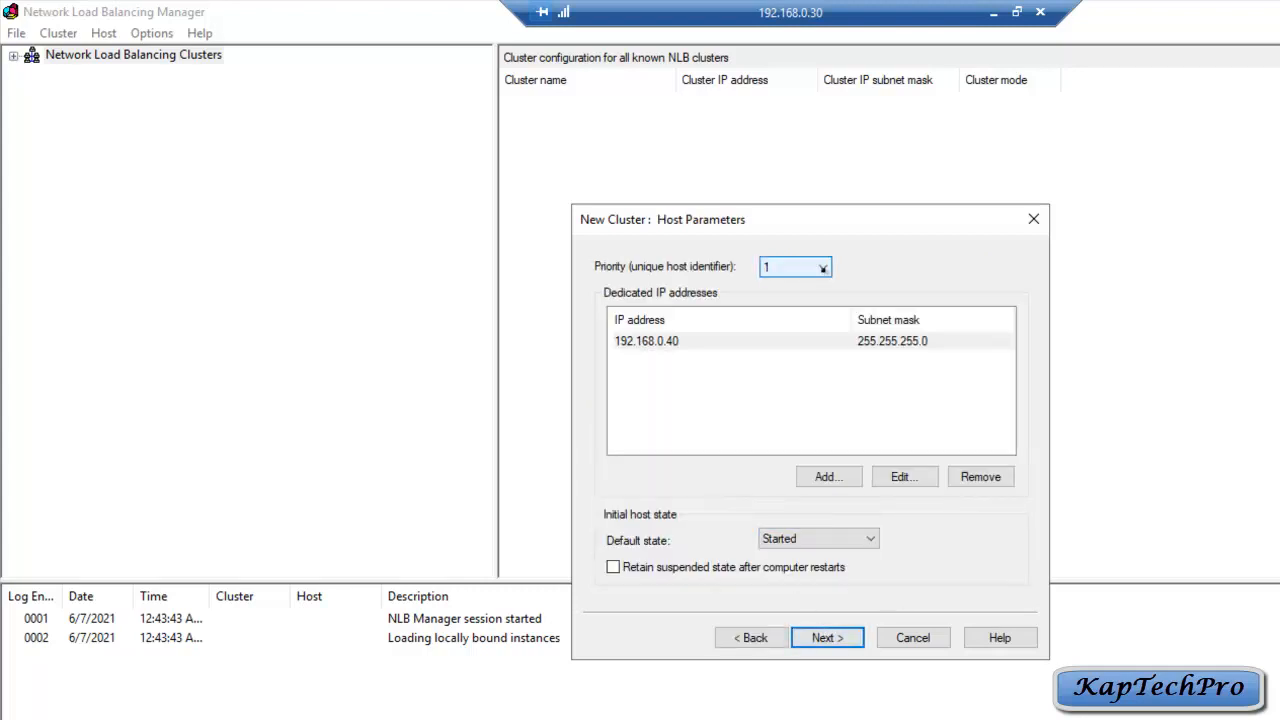
click(822, 268)
click(800, 294)
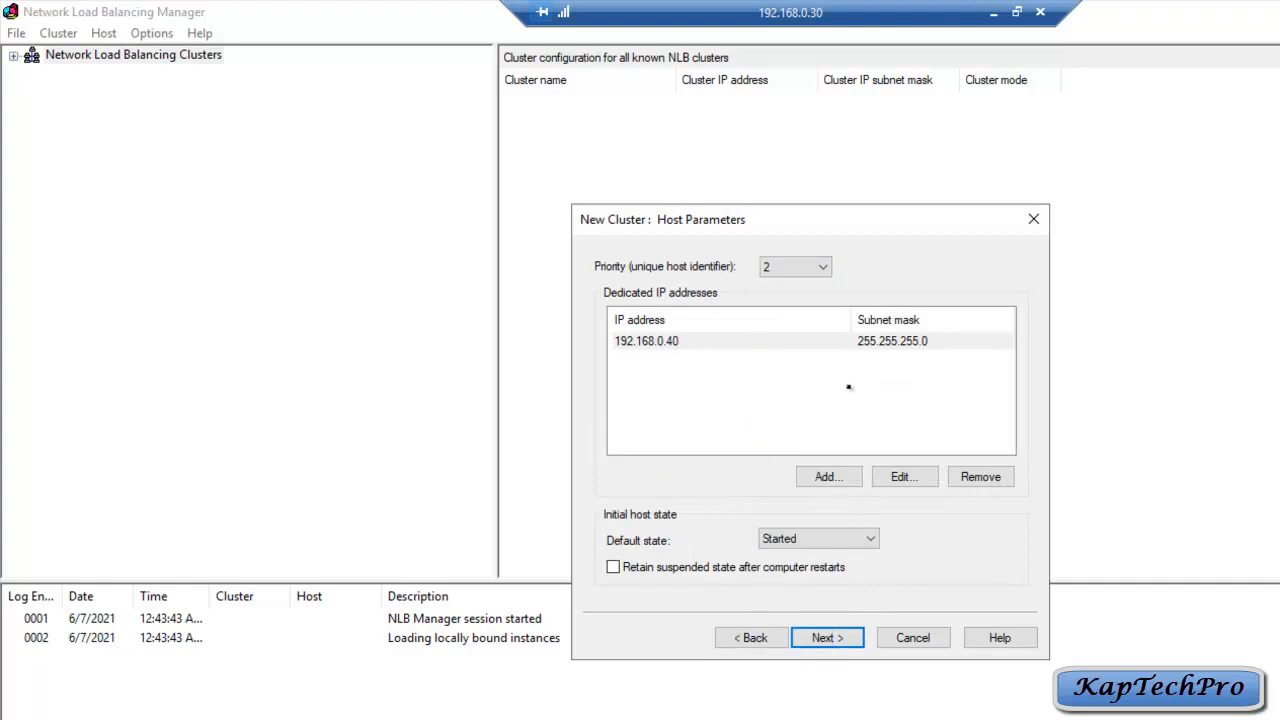
click(842, 645)
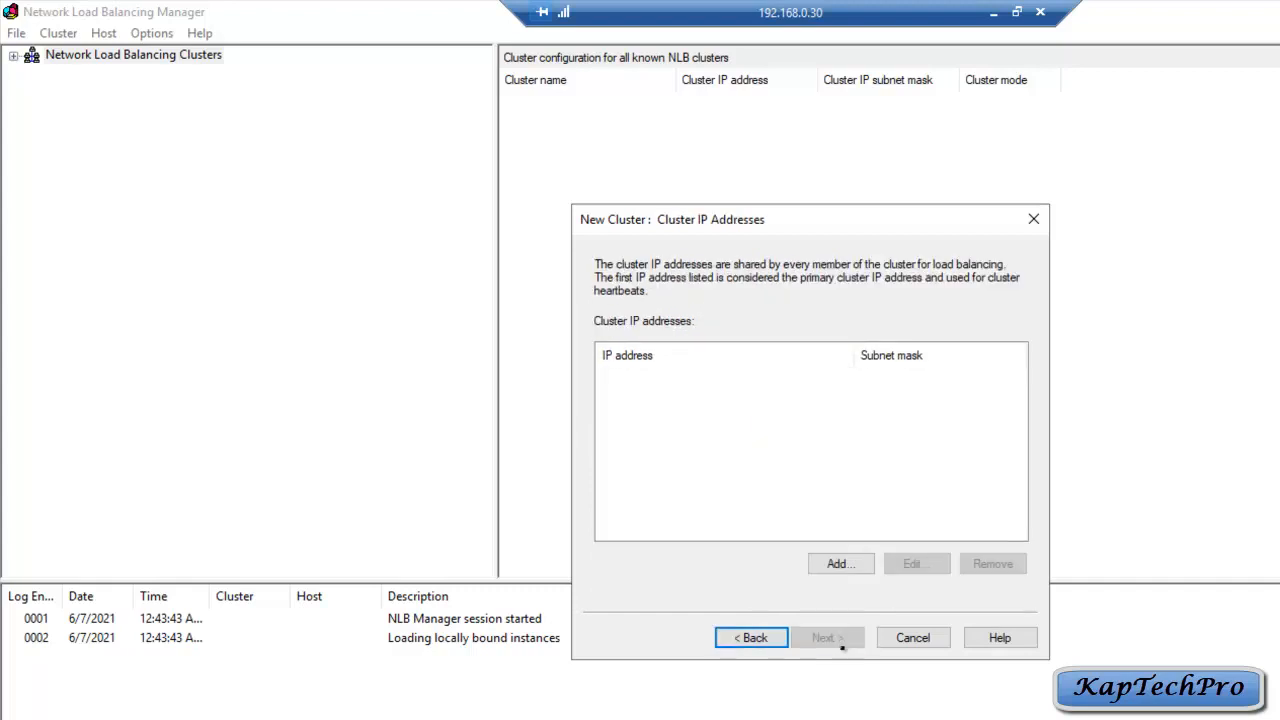
Add 192.168.0.23 with subnet mask 255.255.255.0 as the cluster IP address and continue to the cluster parameters.
click(841, 564)
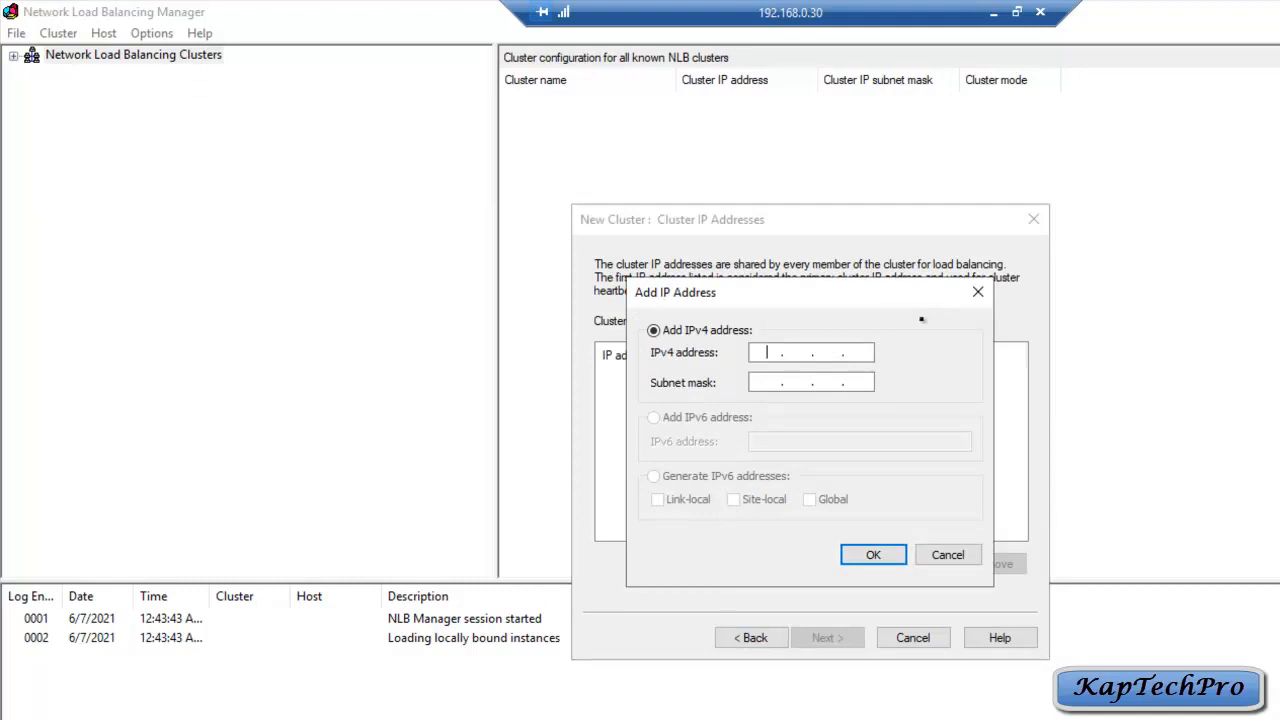
text(192 . 168 . 0 . 23)
click(770, 384)
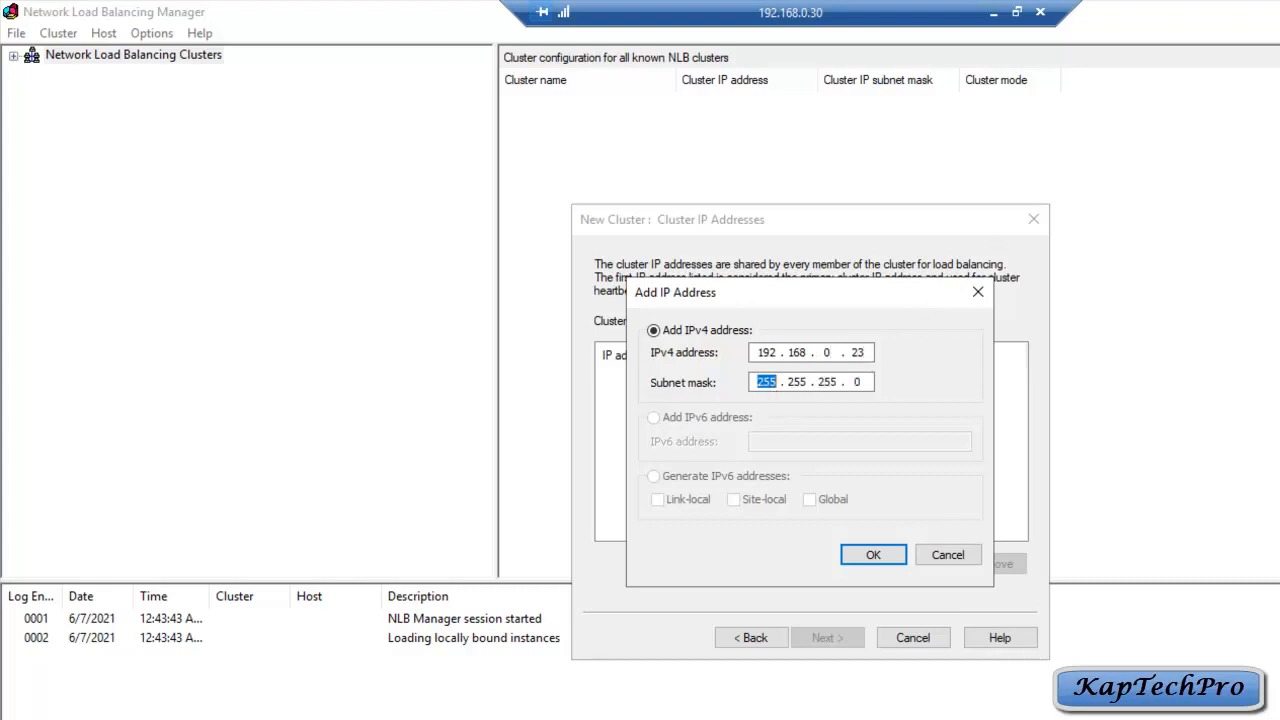
click(862, 560)
click(842, 645)
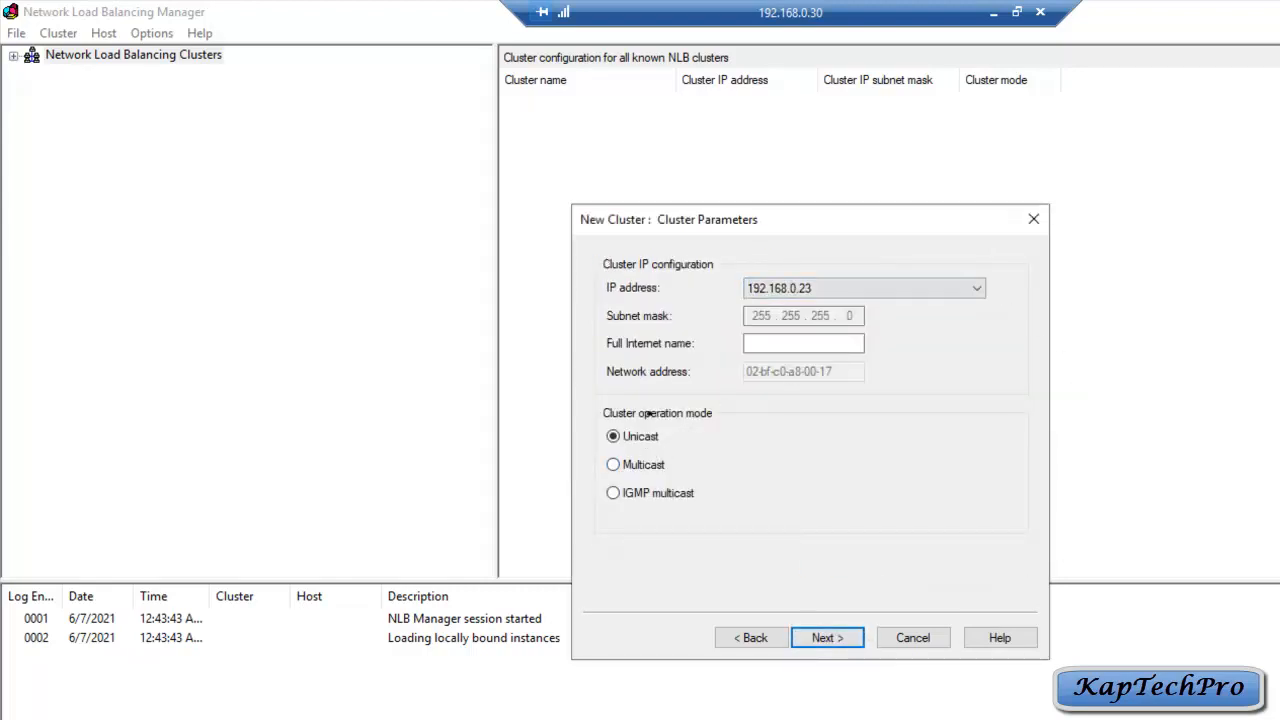
Set the cluster operation mode to Multicast and create the cluster, accepting the port rule for ports 0–65535 with multiple hosts and single affinity.
click(651, 466)
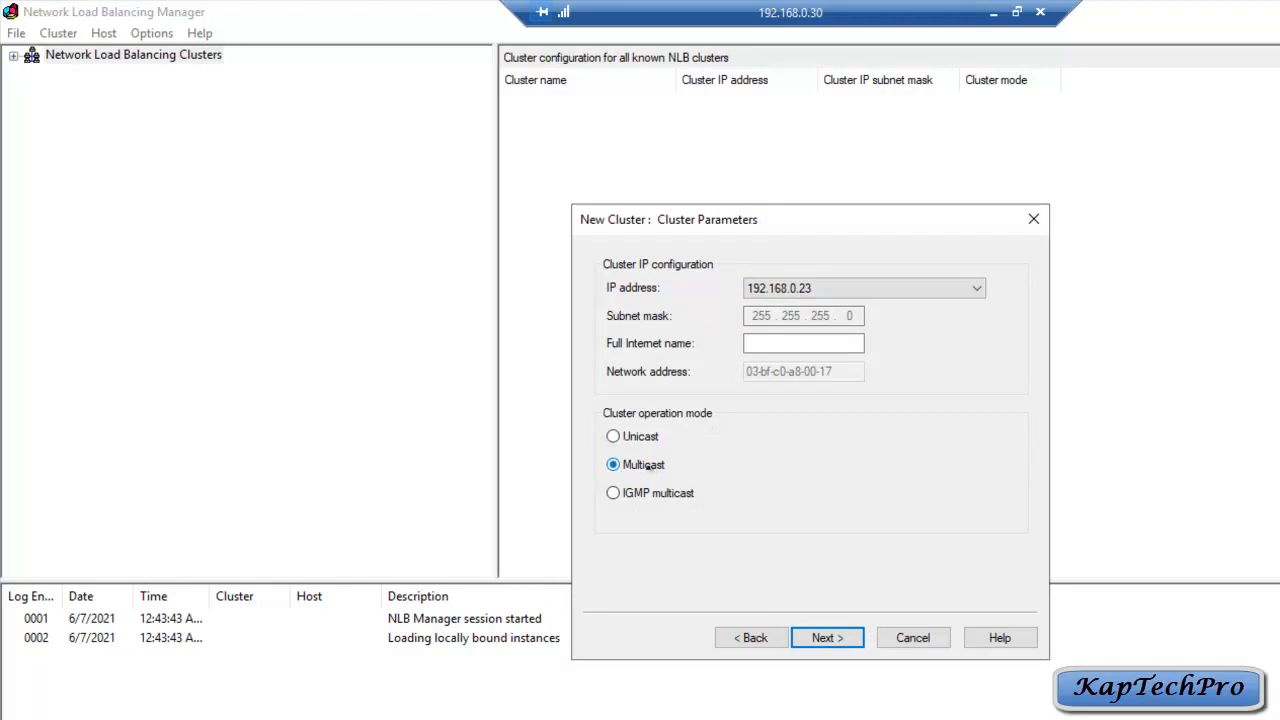
click(836, 638)
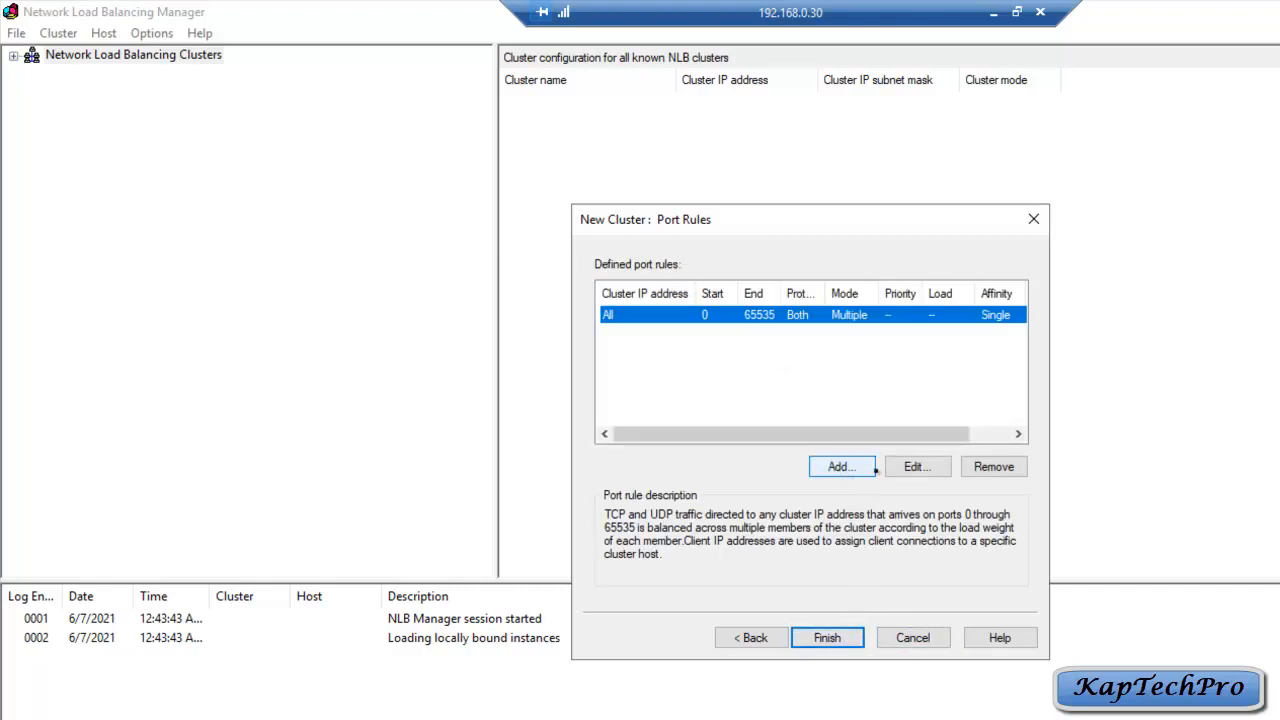
click(900, 472)
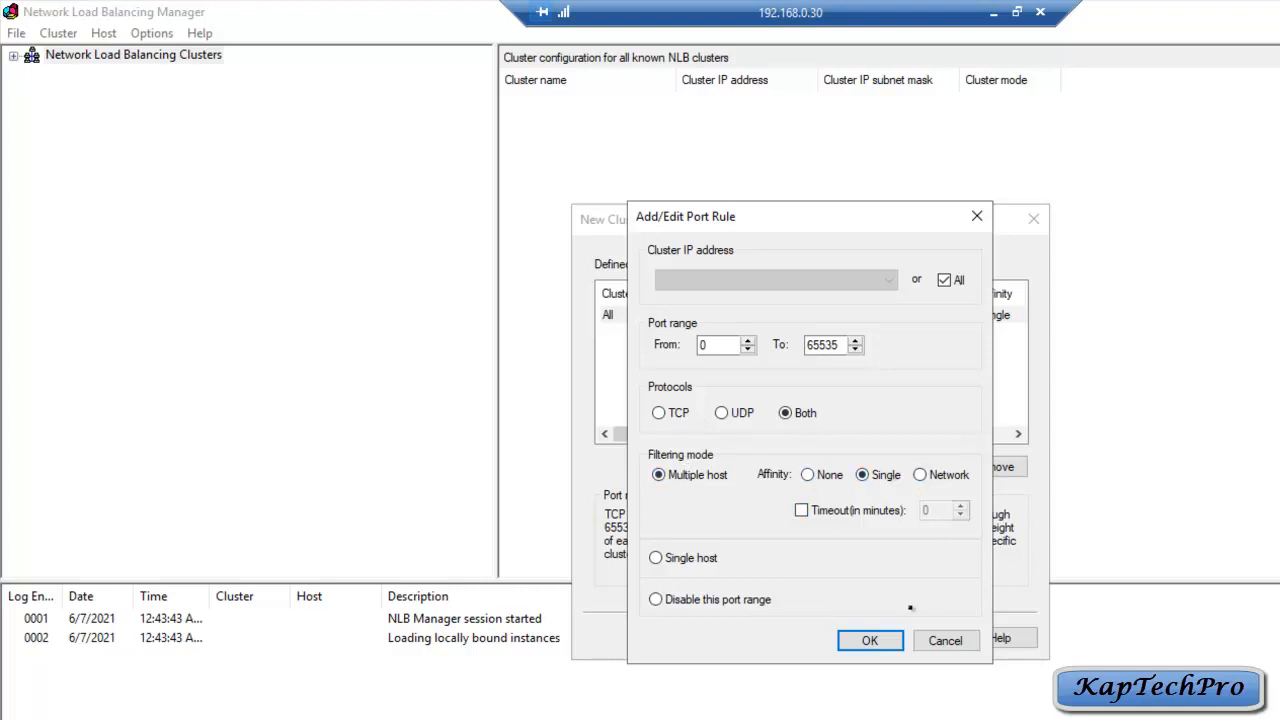
click(869, 641)
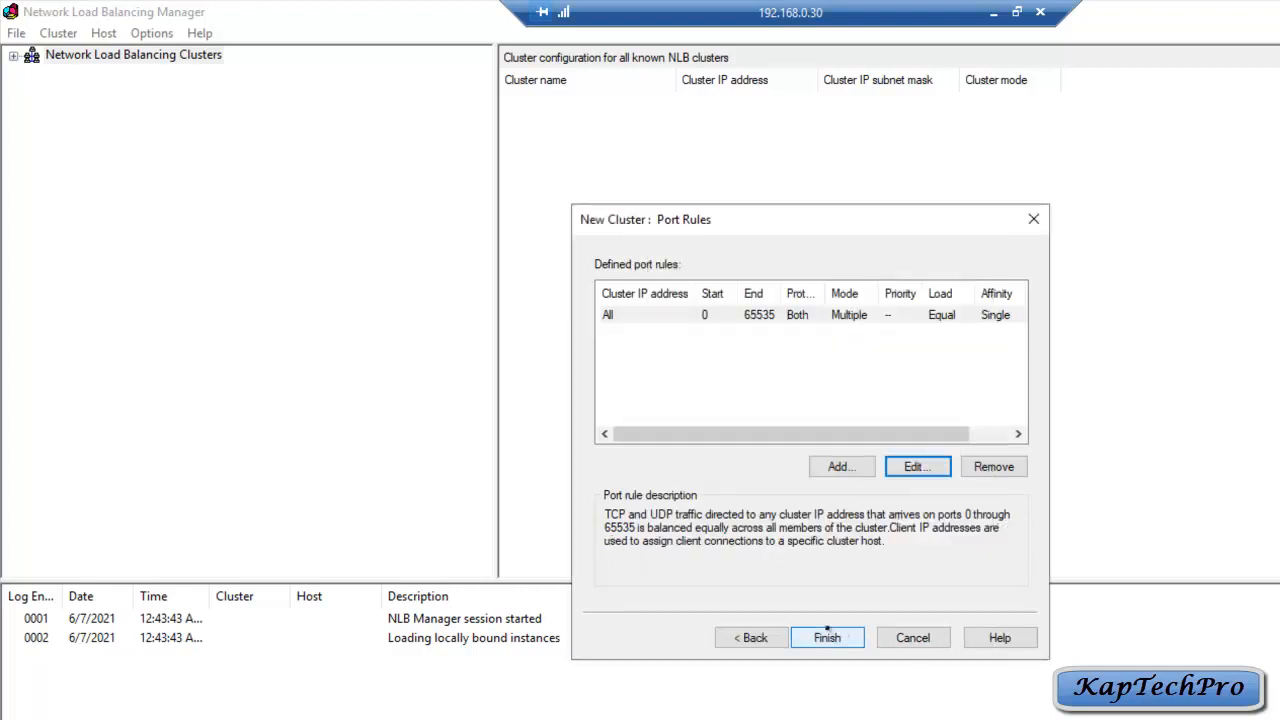
click(827, 636)
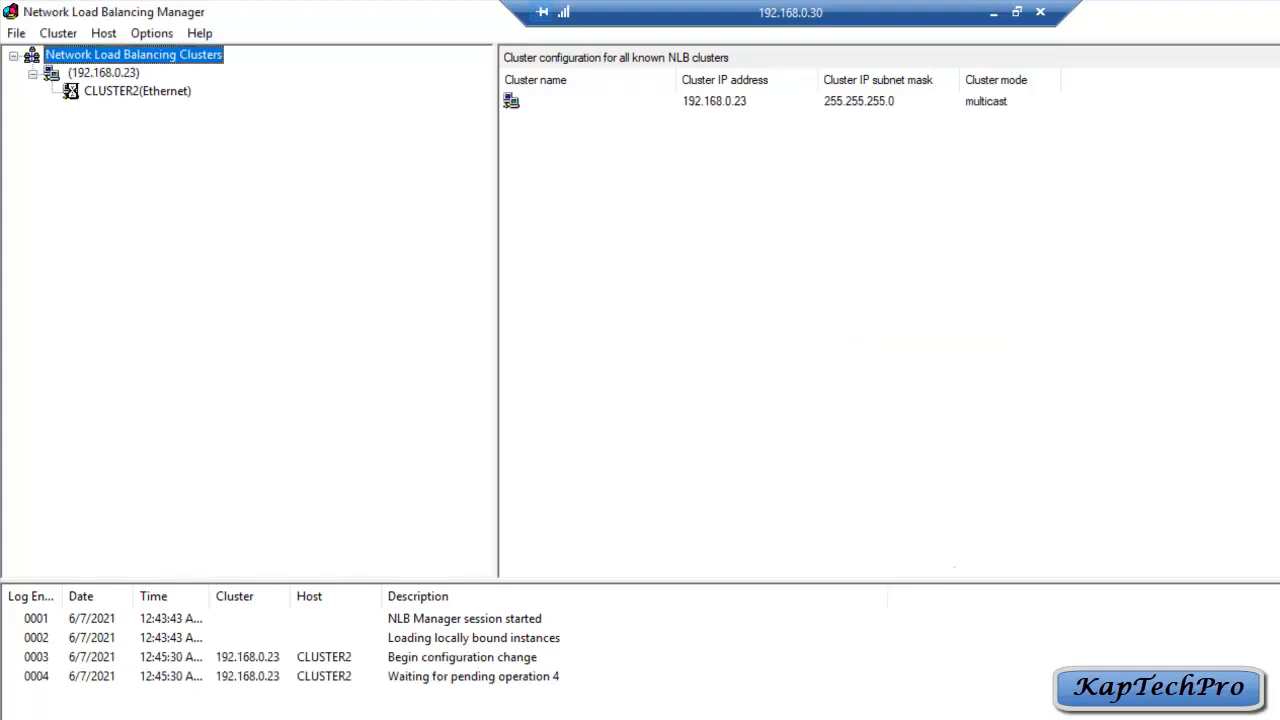
Start adding a host to the 192.168.0.23 cluster and connect to 192.168.0.30.
click(110, 92)
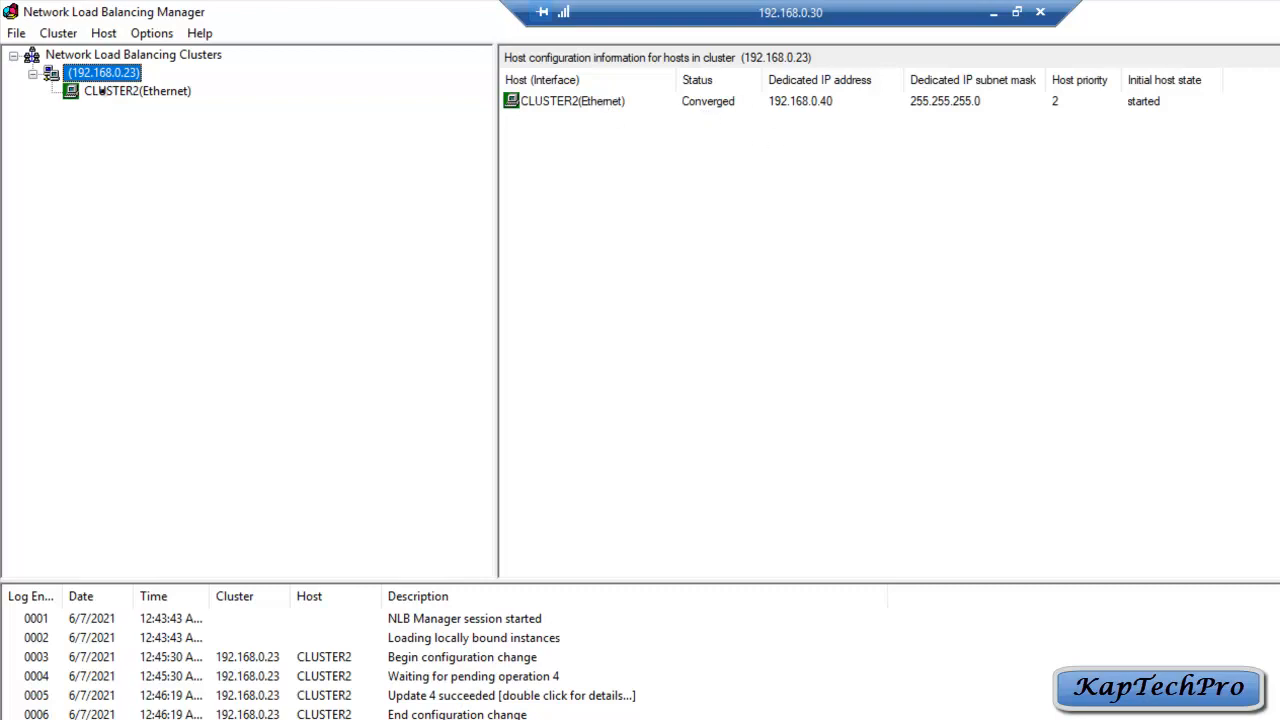
right_click(104, 75)
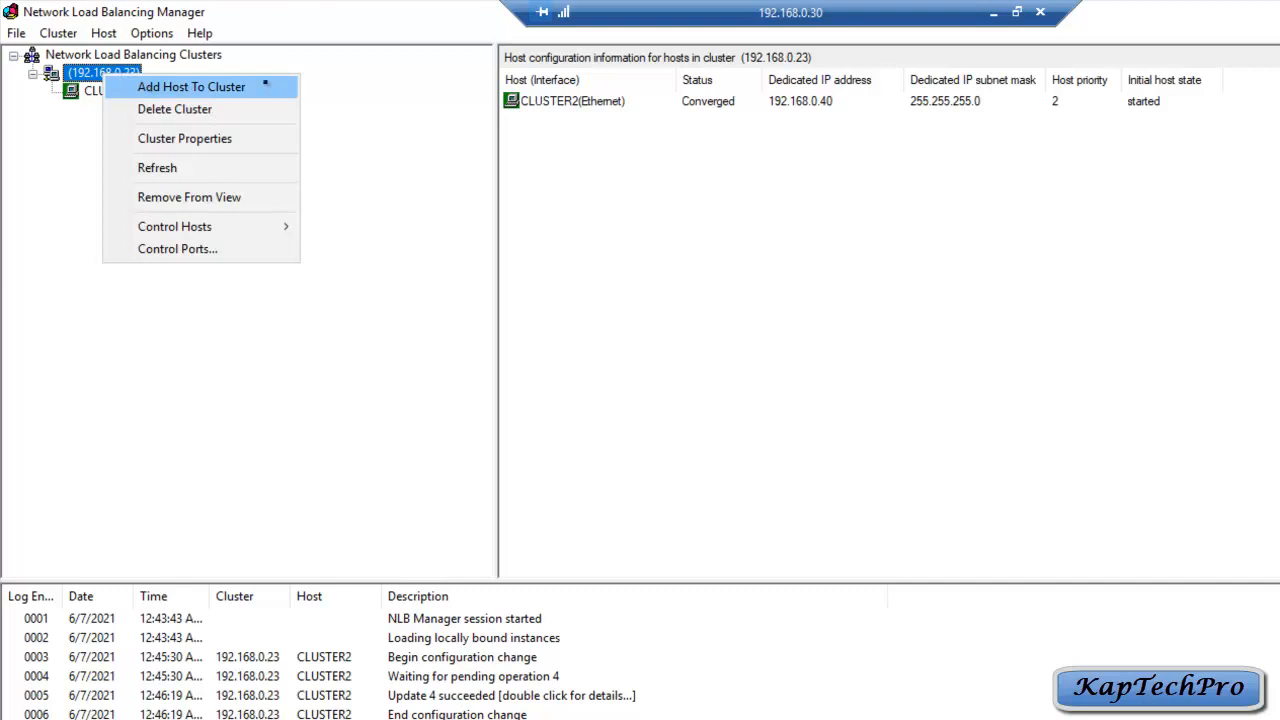
click(266, 85)
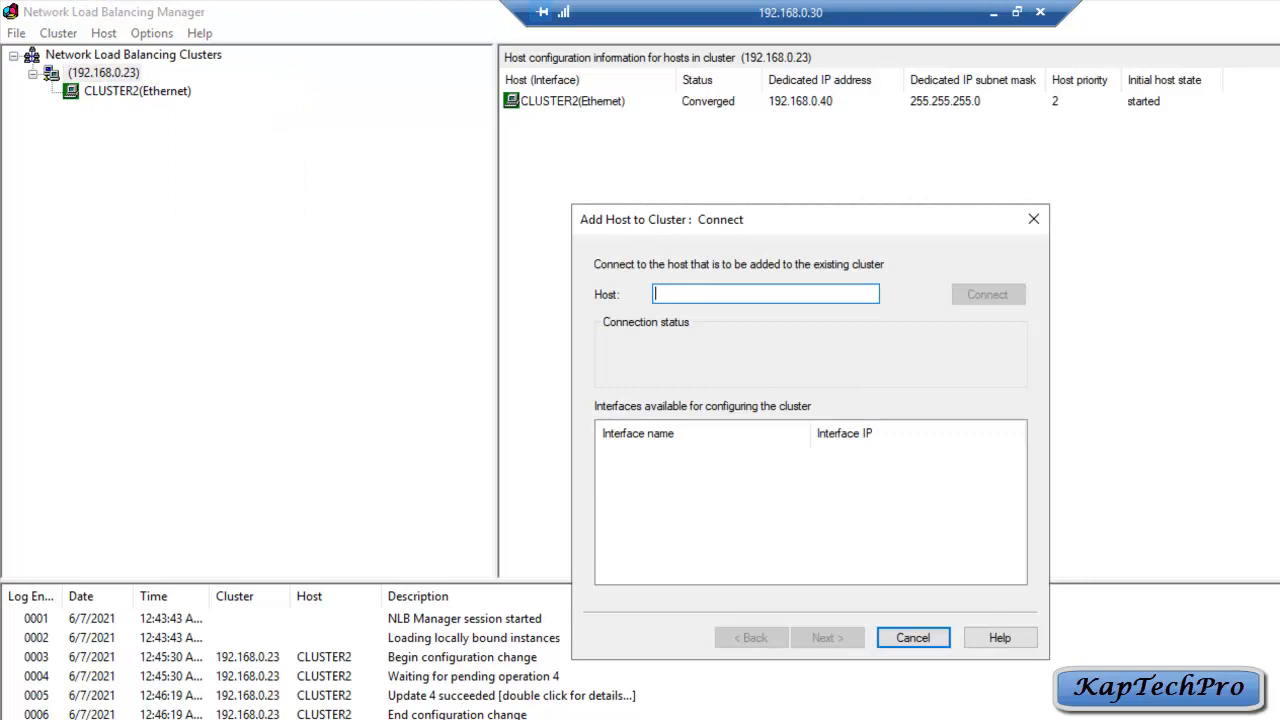
text(192)
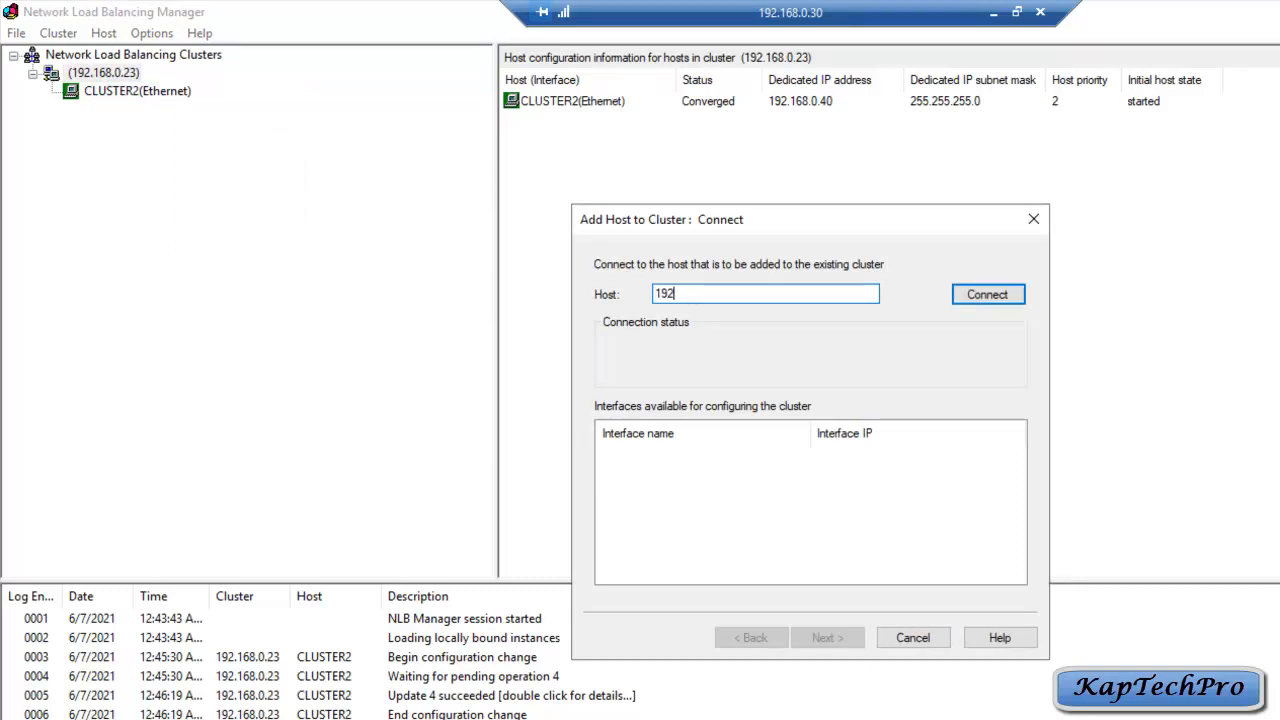
text(.168.0.30)
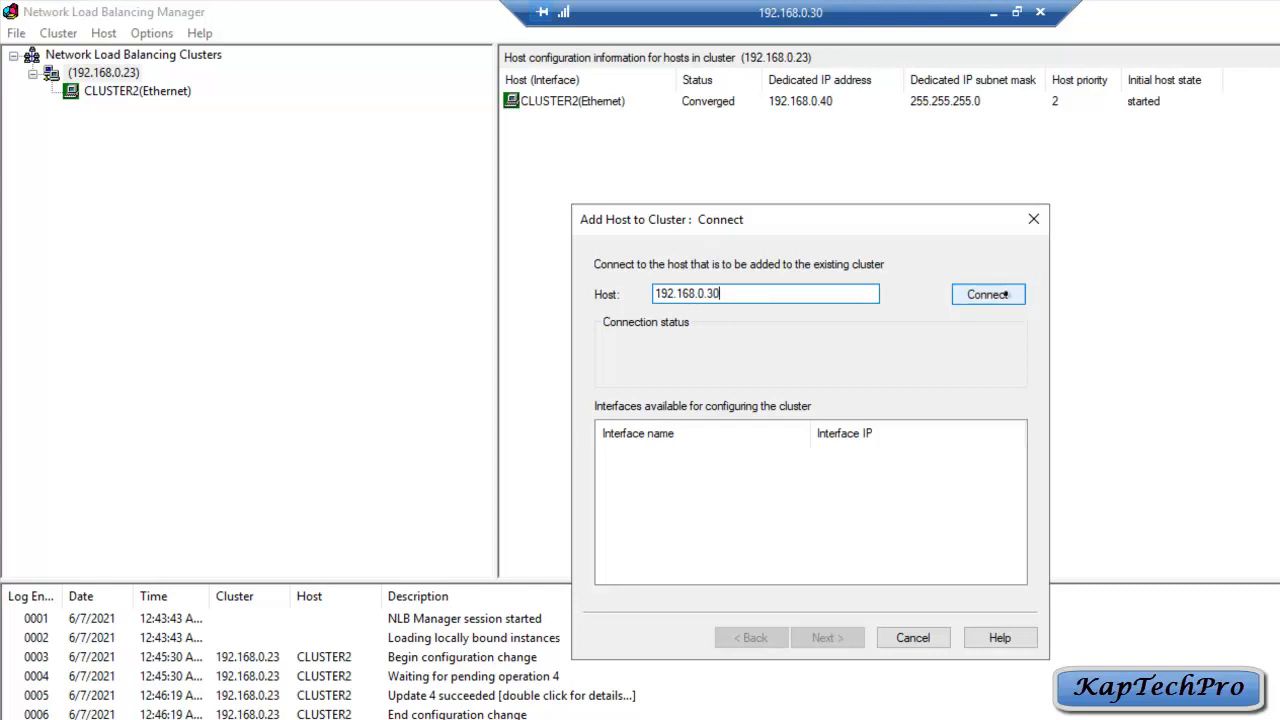
click(1006, 294)
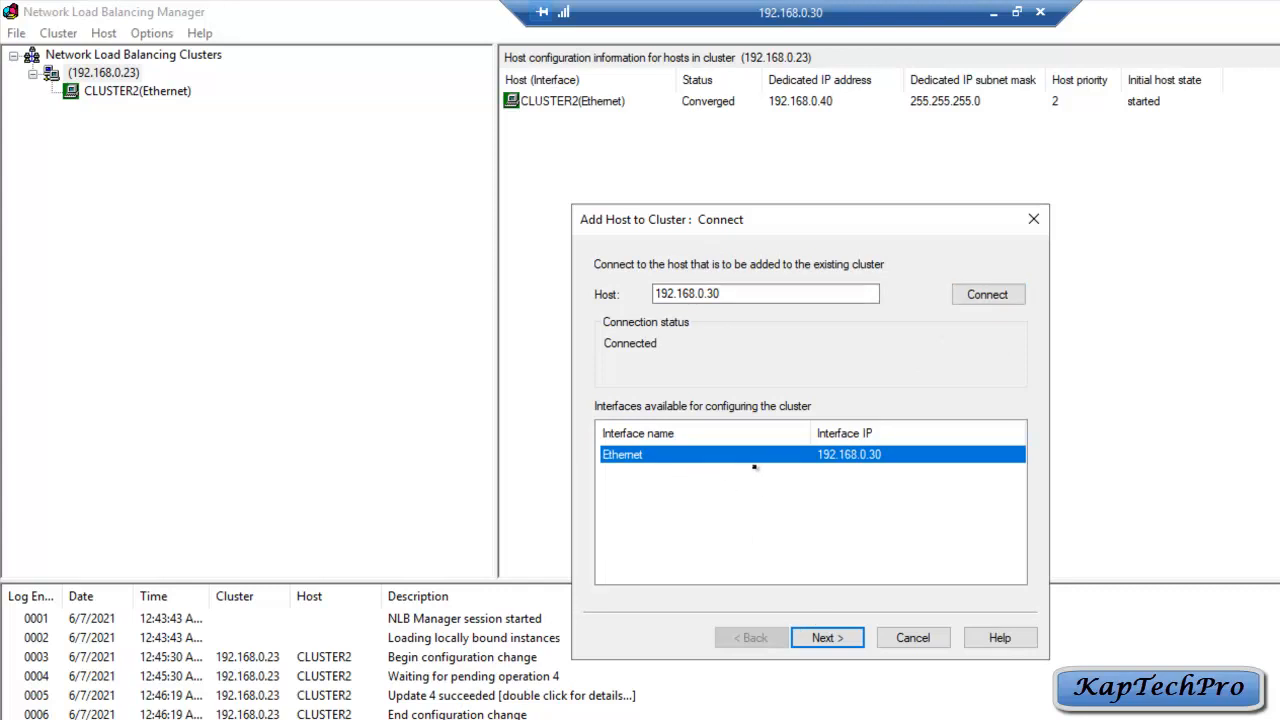
Give host 192.168.0.30 priority 1 and finish adding it to the cluster with the existing port rule.
click(836, 638)
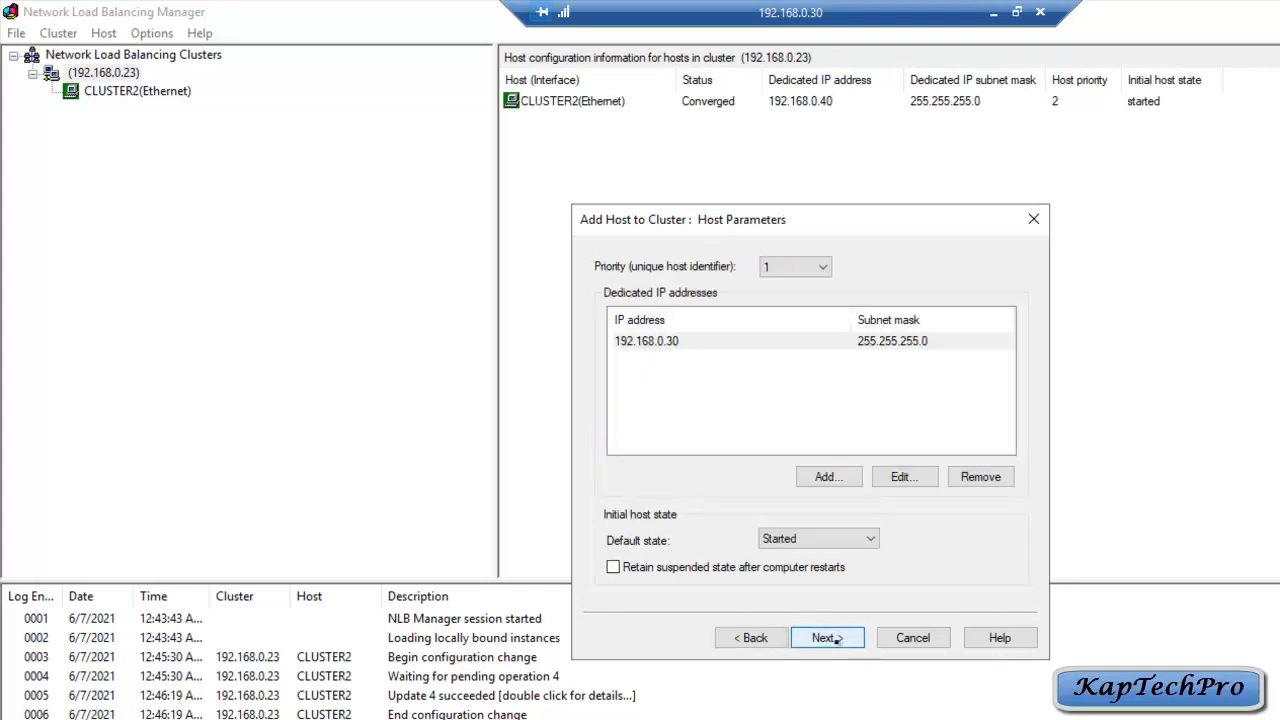
click(821, 268)
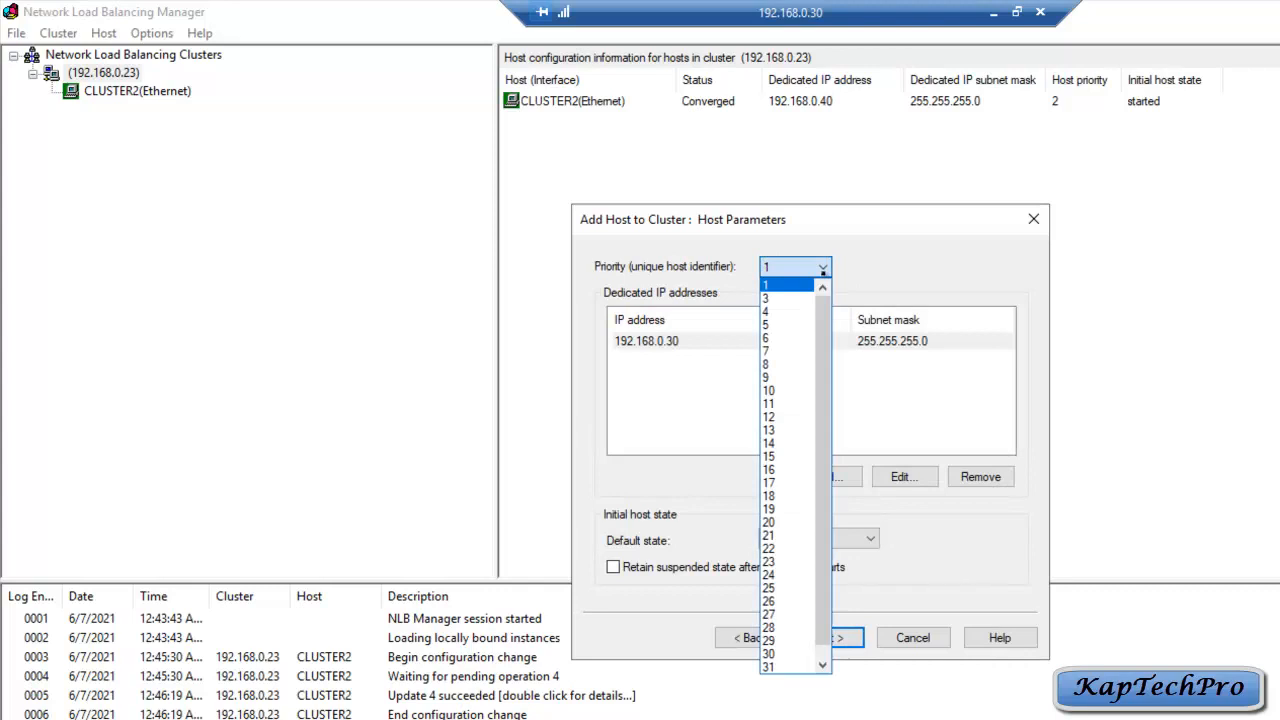
click(780, 286)
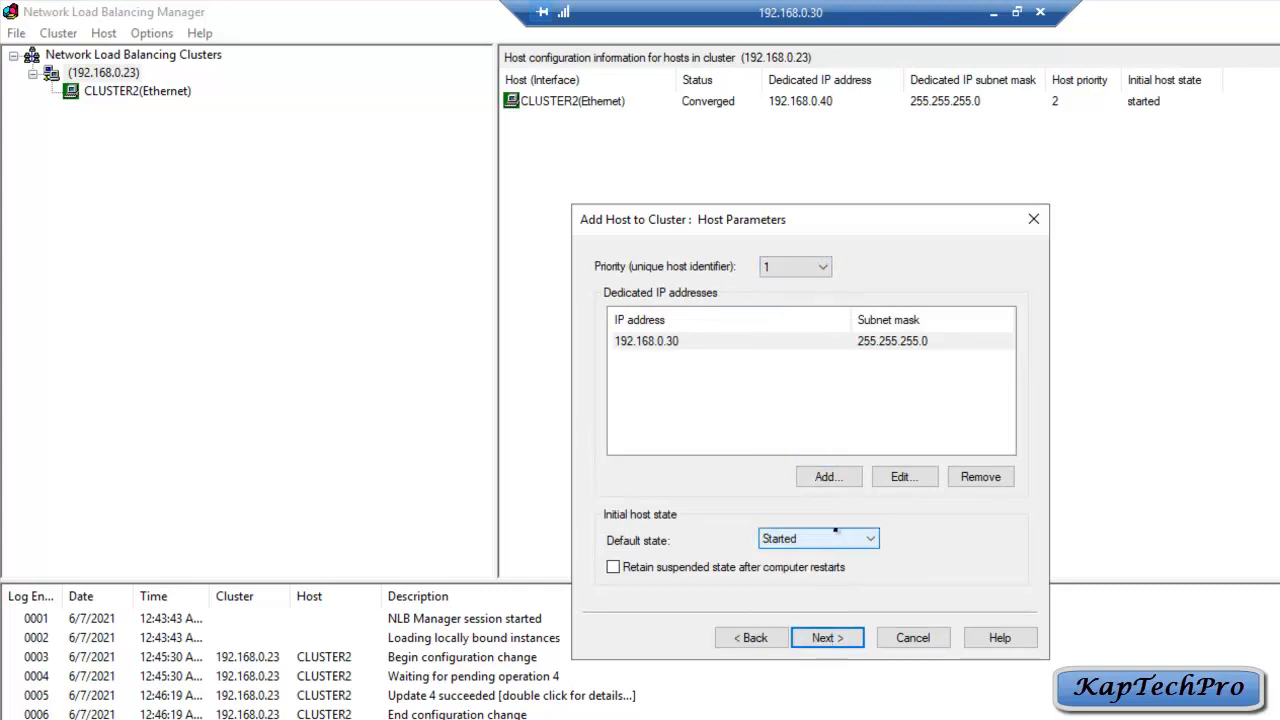
click(836, 640)
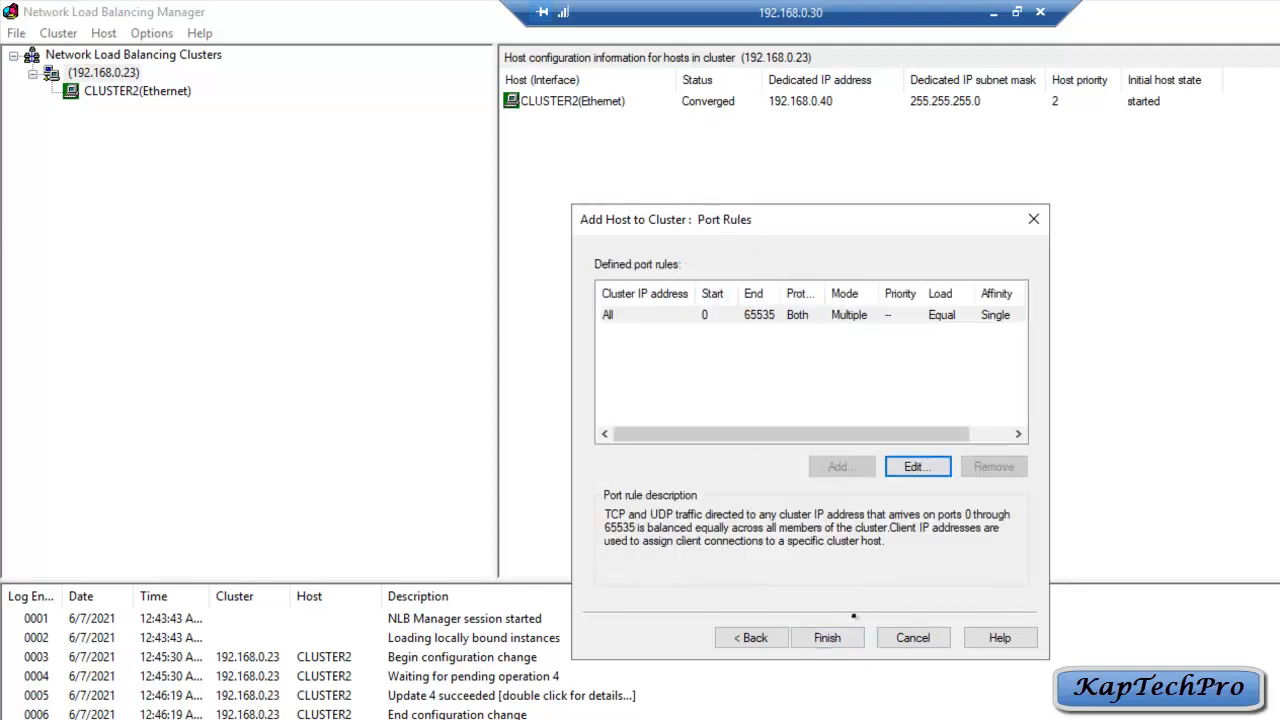
click(836, 638)
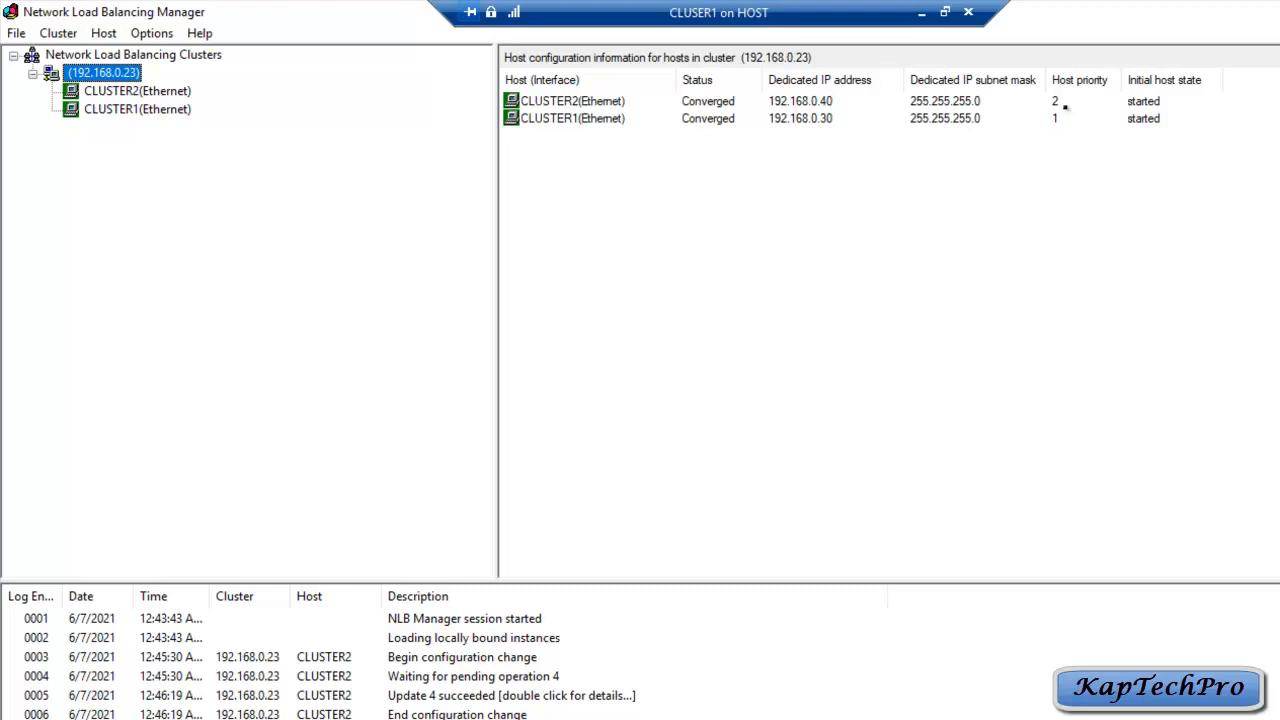
Switch to Internet Explorer in the 192.168.0.20 session, reload the 192.168.0.30 page and view the 192.168.0.40 page.
drag(719, 13, 642, 13)
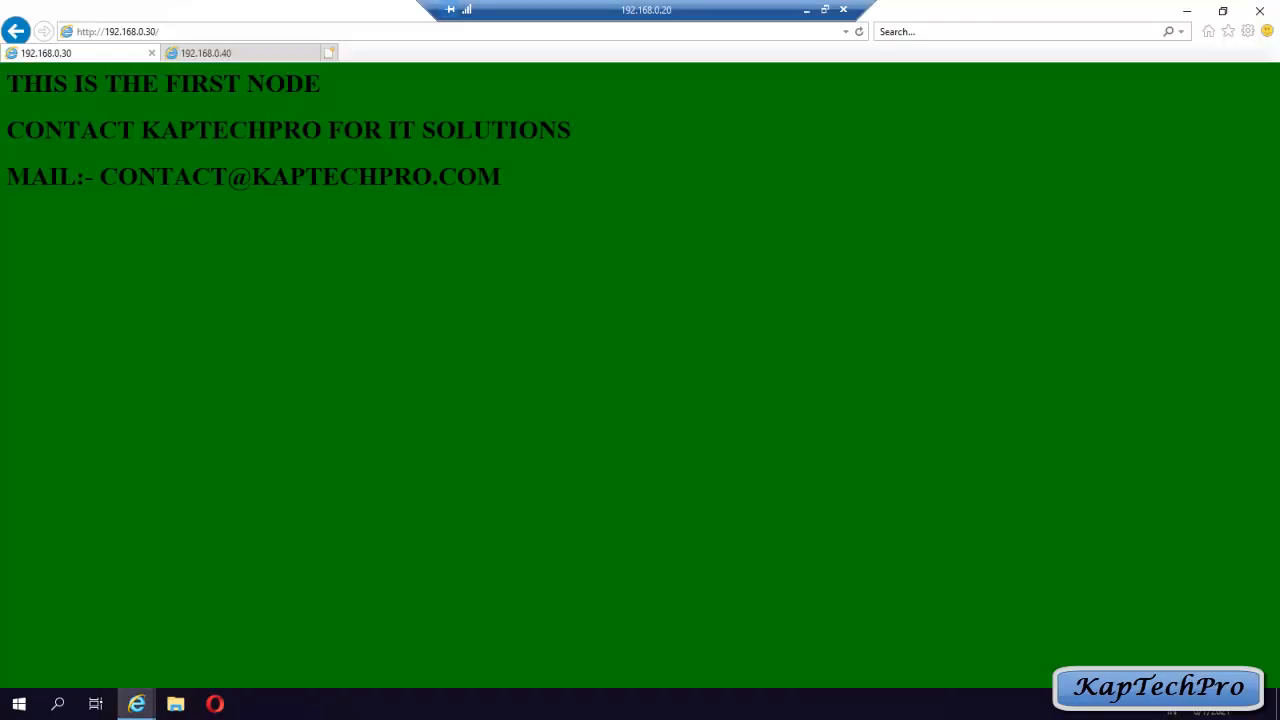
click(80, 53)
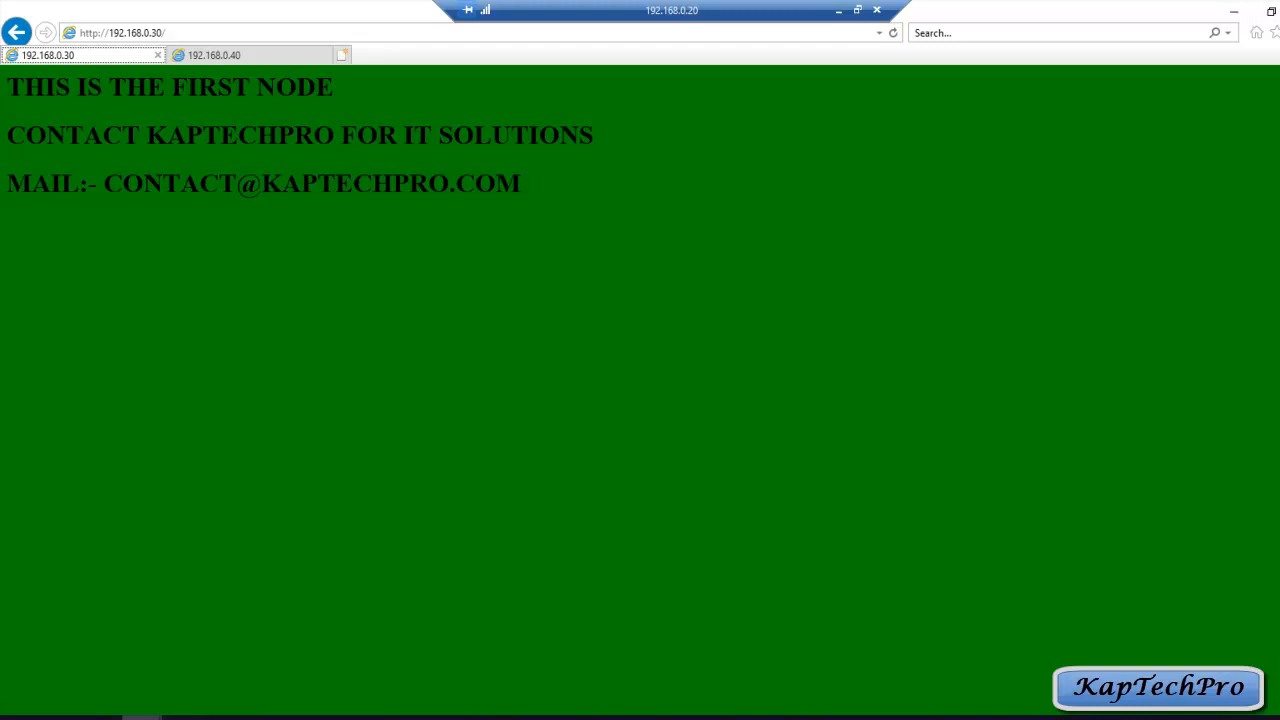
key(F5)
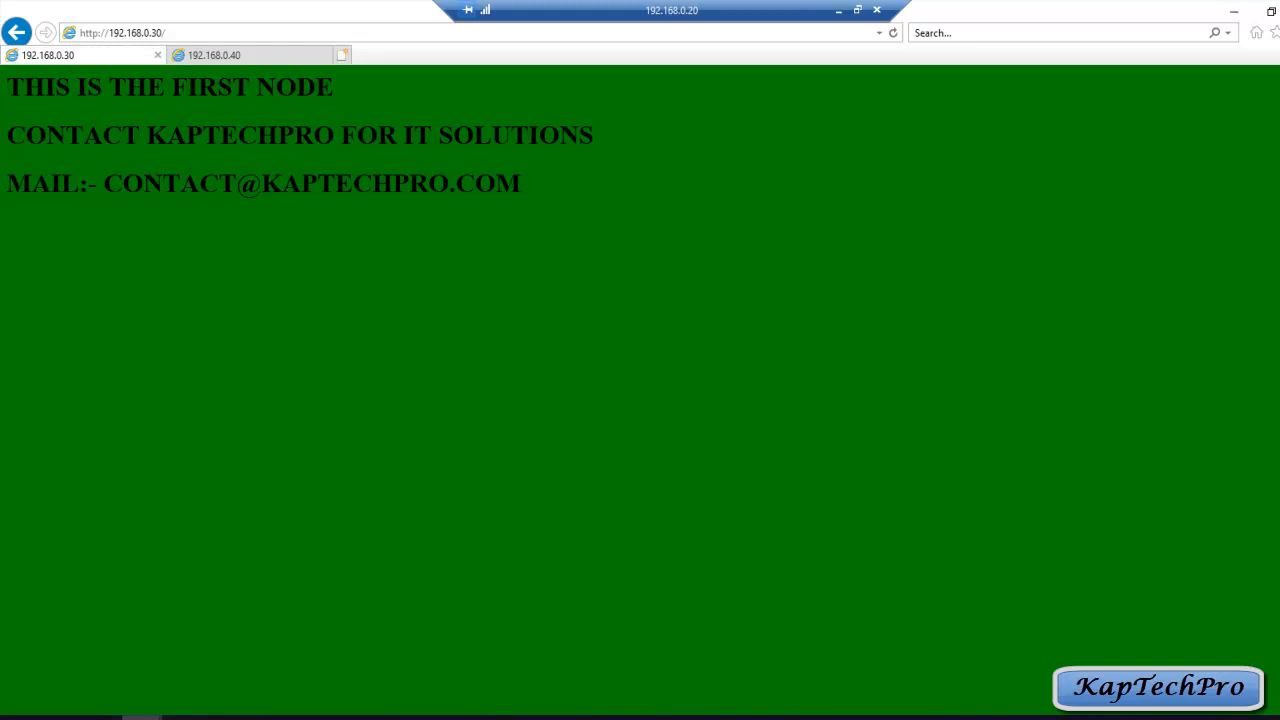
key(ctrl+Tab)
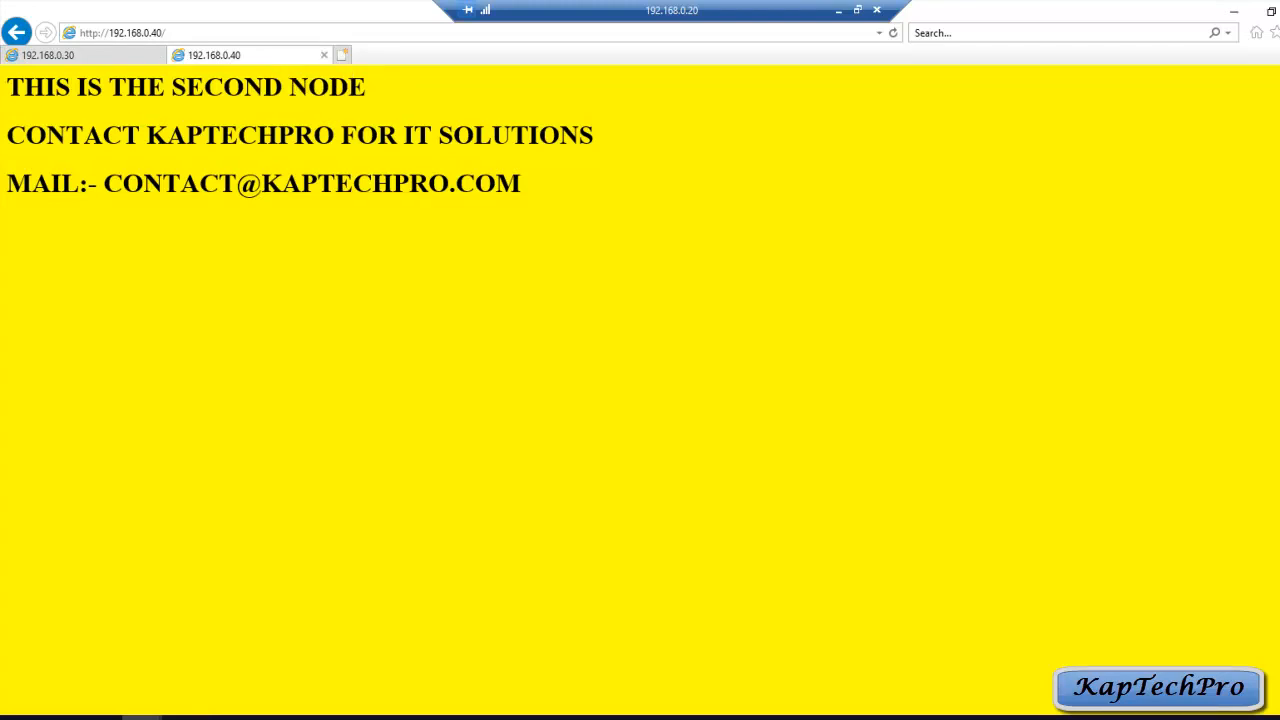
Load the cluster address 192.168.0.23 in a new browser tab to test the load-balanced website.
key(ctrl+t)
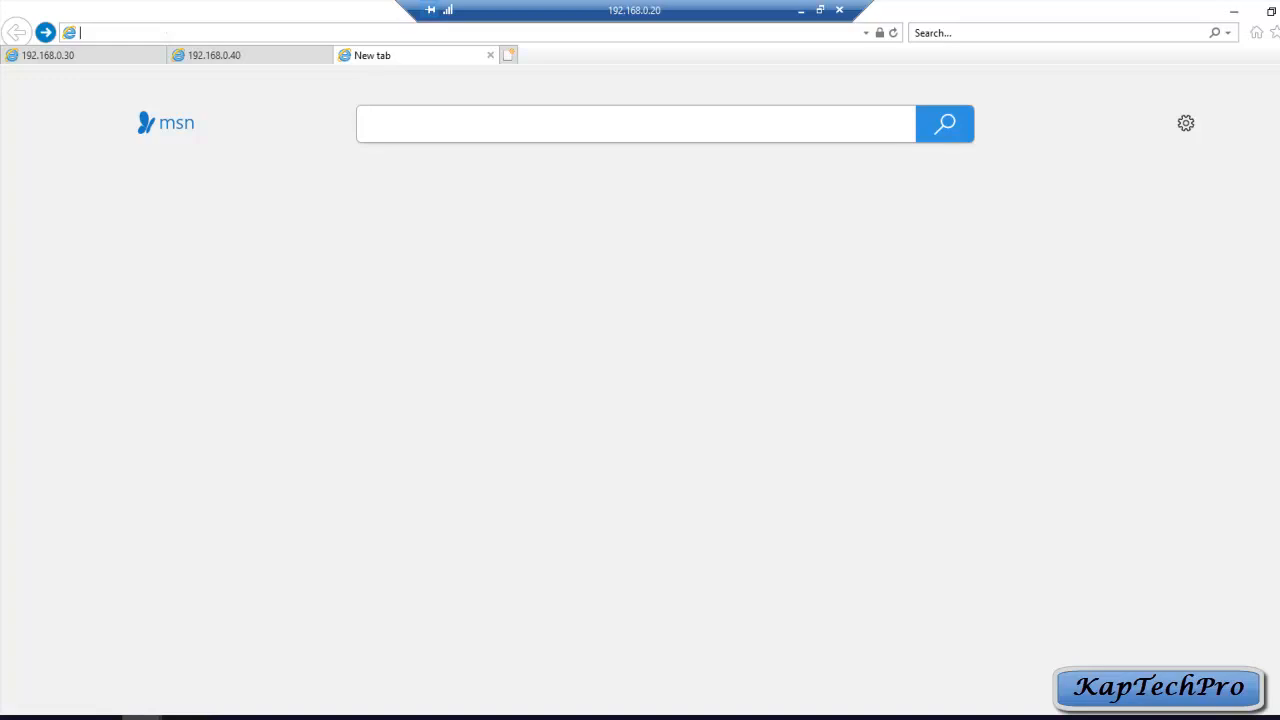
text(192.168.0.23/)
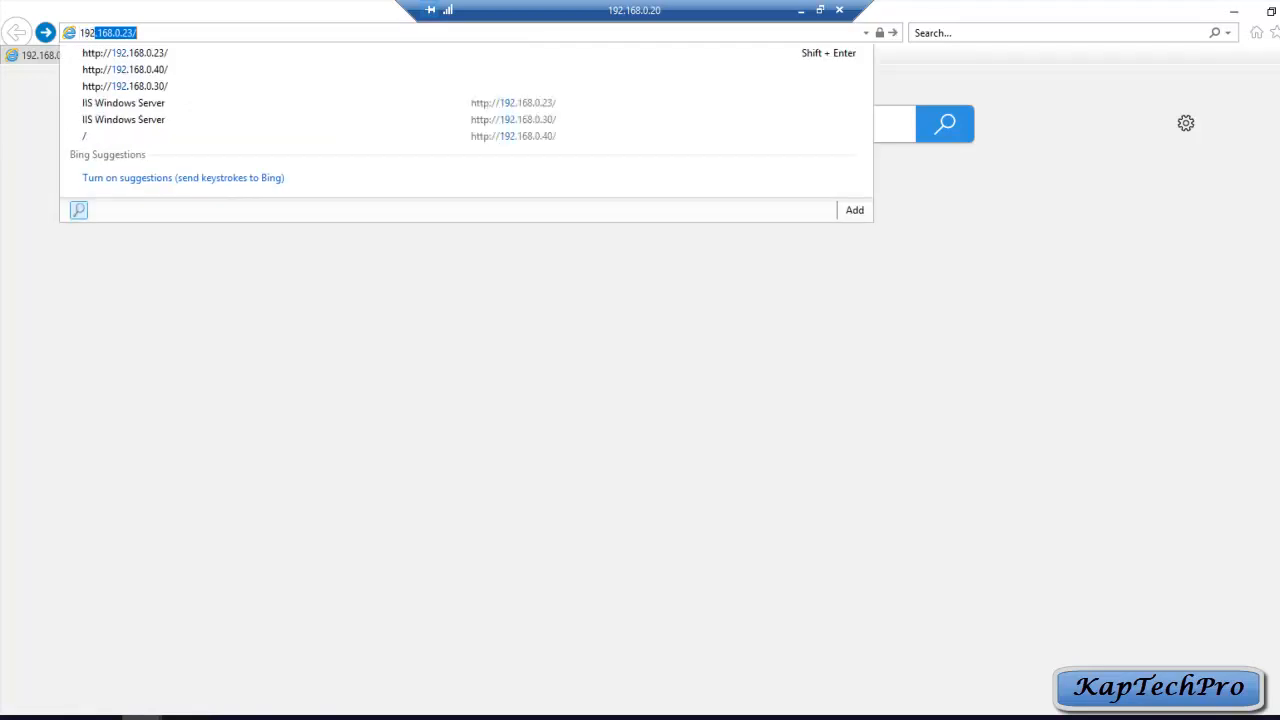
key(End)
key(Return)
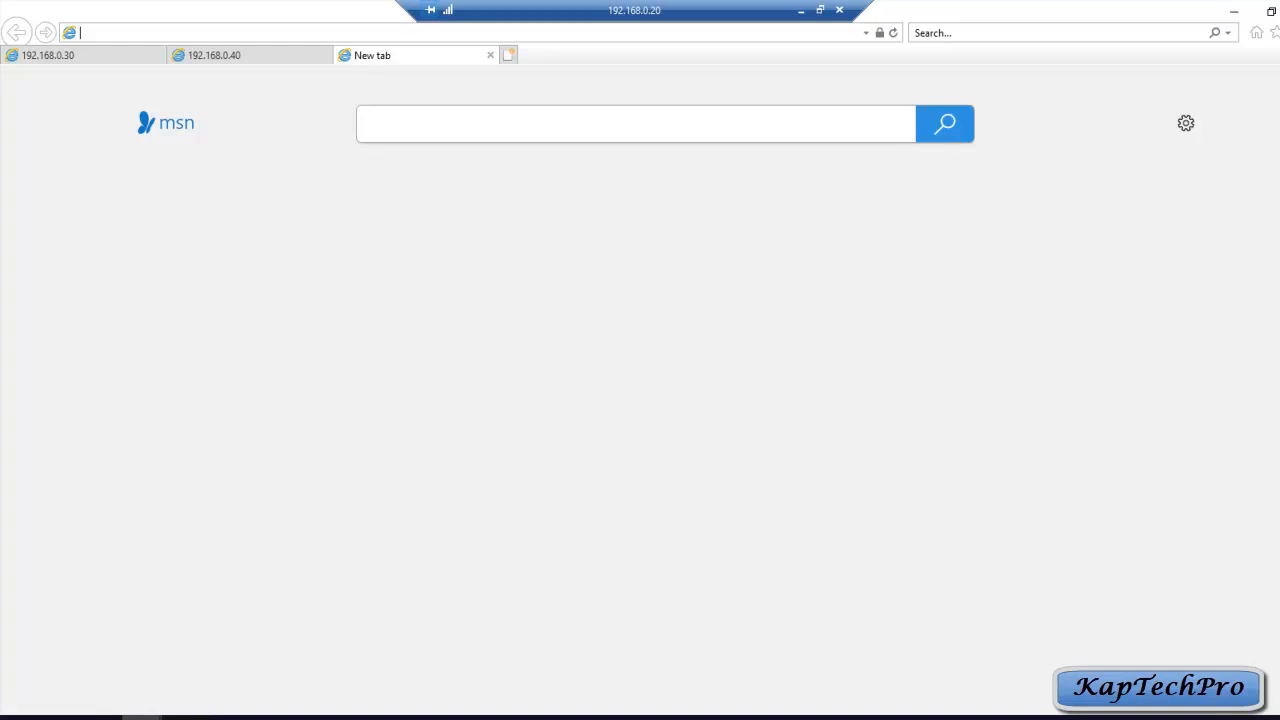
text(192.168.0.23/)
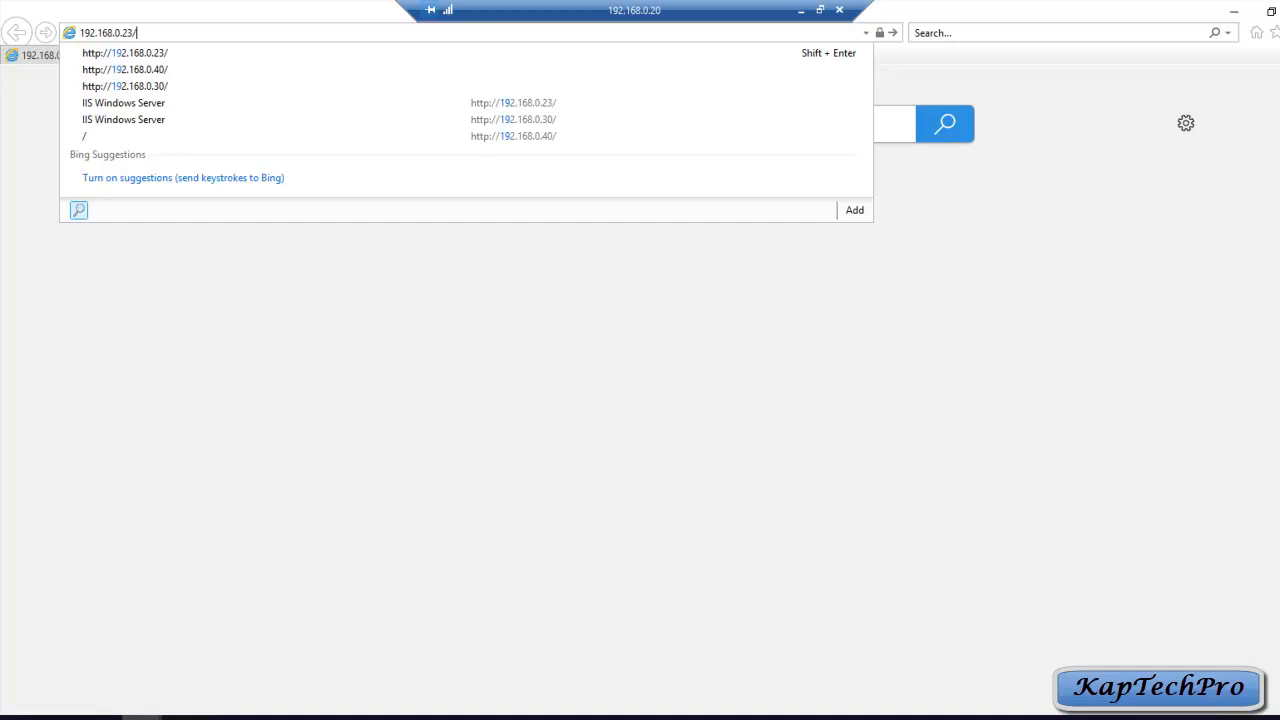
key(Return)
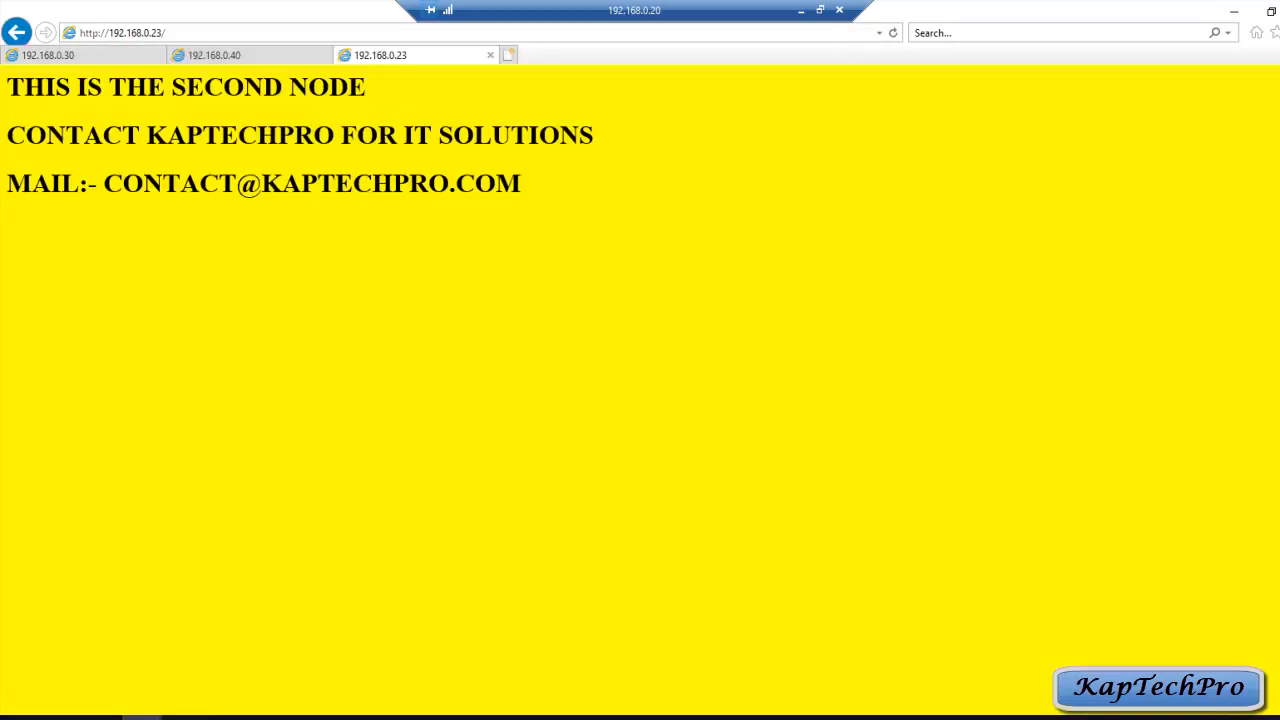